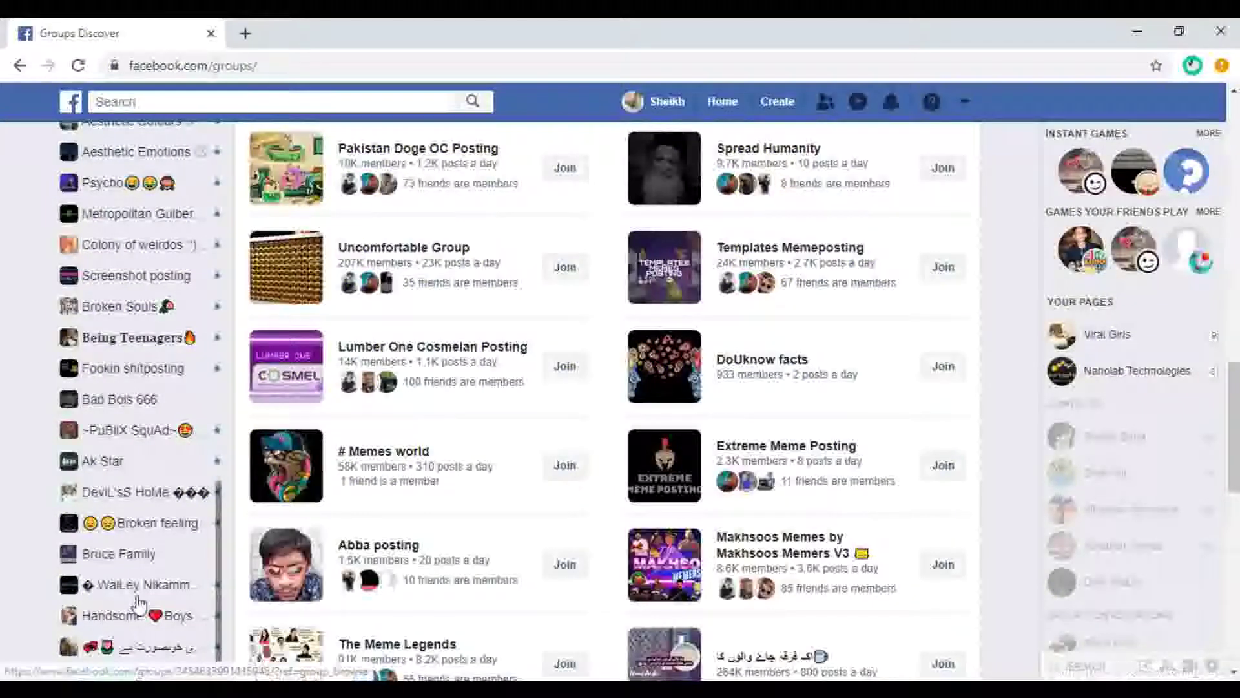
{"action": "scroll", "coordinate": [136, 670], "scroll_direction": "down", "scroll_amount": 5}
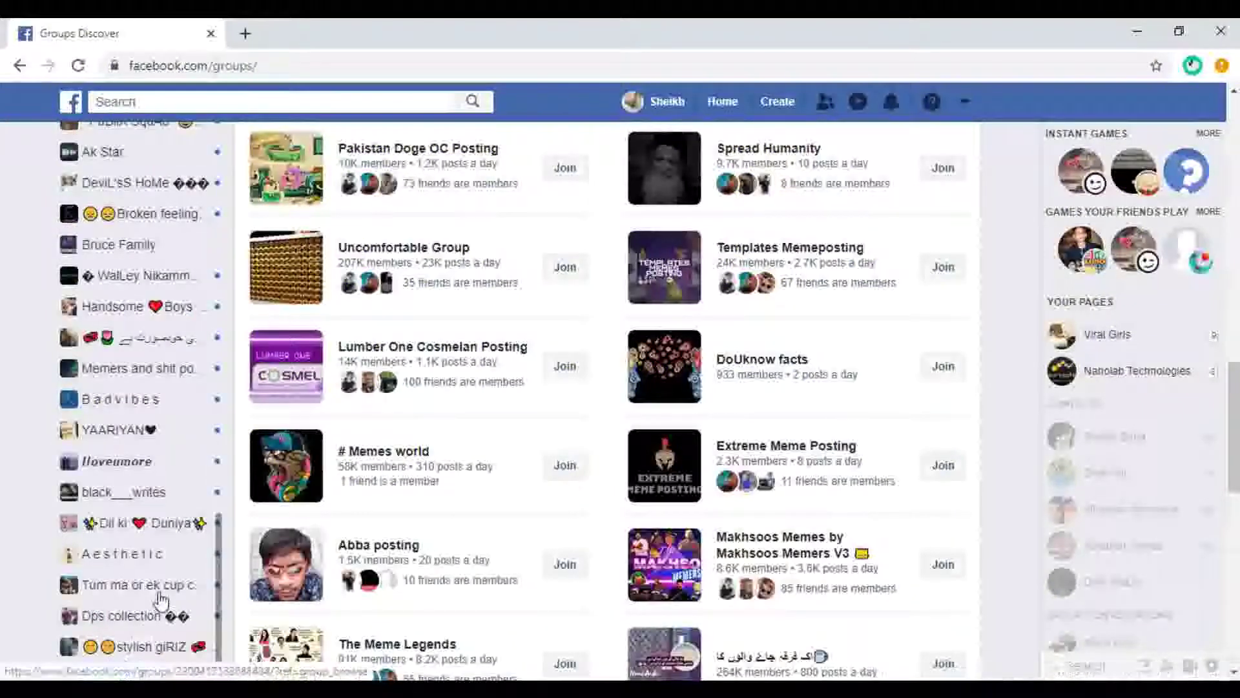
{"action": "scroll", "coordinate": [160, 596], "scroll_direction": "down", "scroll_amount": 3}
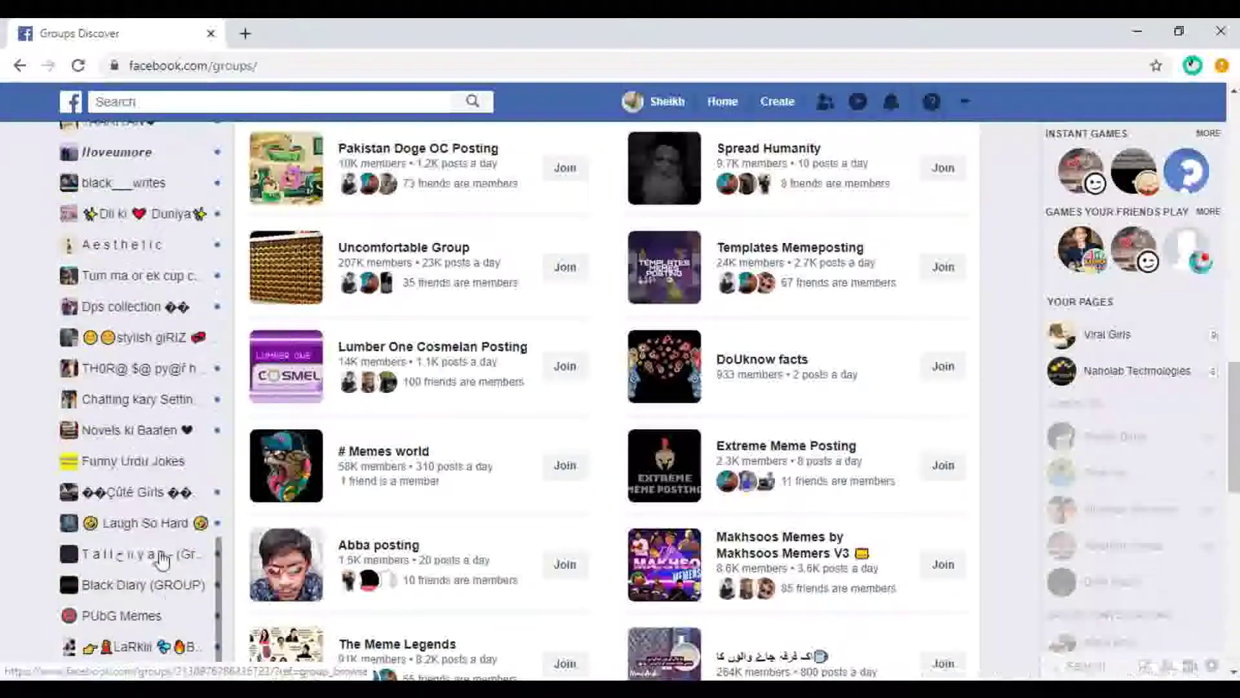
{"action": "scroll", "coordinate": [161, 559], "scroll_direction": "down", "scroll_amount": 3}
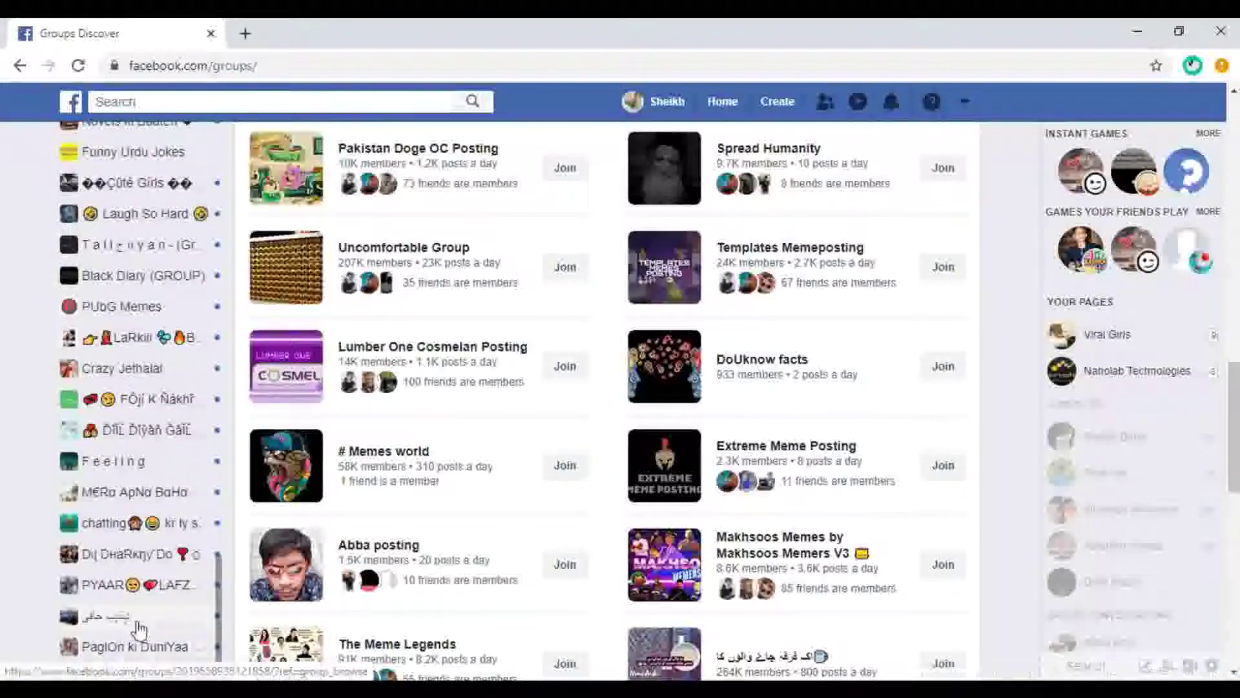
{"action": "scroll", "coordinate": [136, 600], "scroll_direction": "down", "scroll_amount": 3}
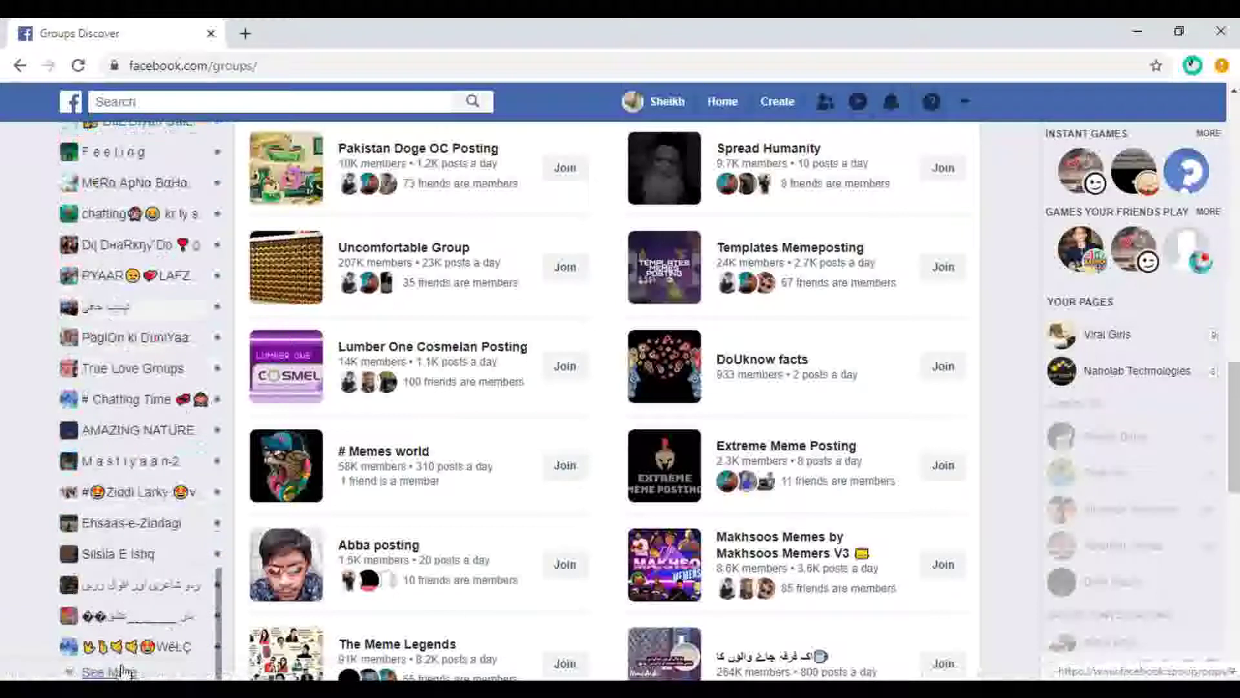
{"action": "scroll", "coordinate": [188, 528], "scroll_direction": "down", "scroll_amount": 3}
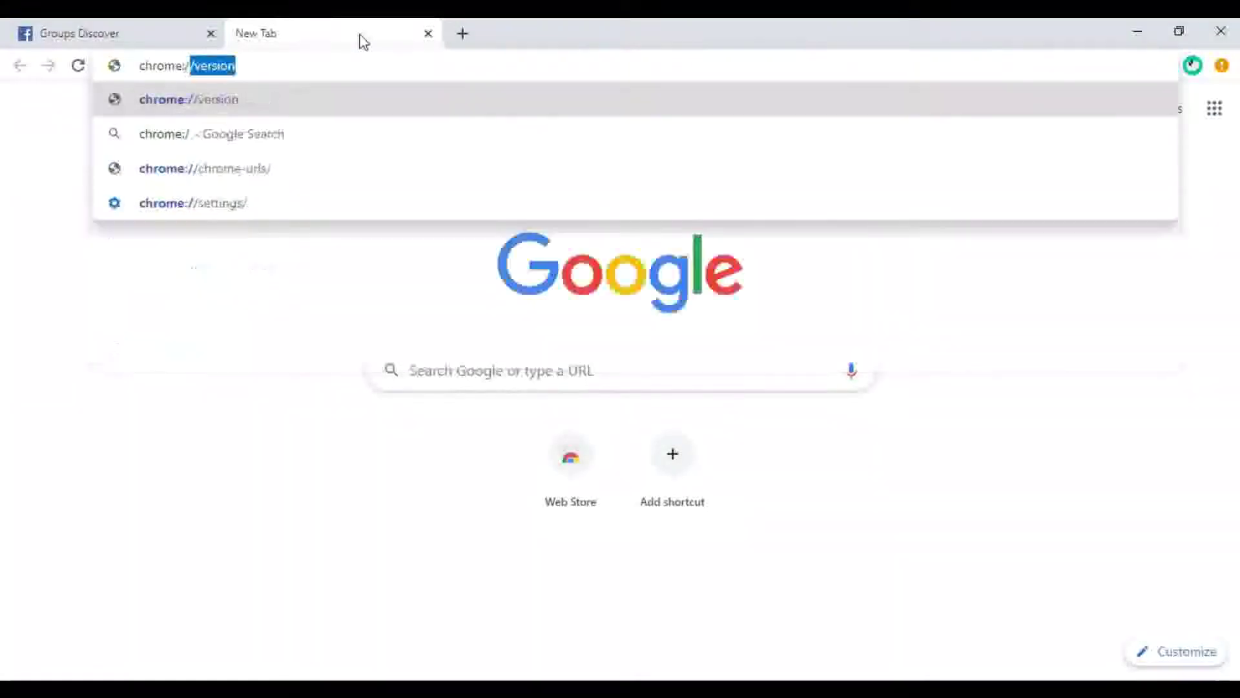
{"action": "type", "text": "ex"}
- Turn on Developer mode and load Downloads' Let's claim 2020 folder as an unpacked extension
{"action": "key", "text": "Return"}
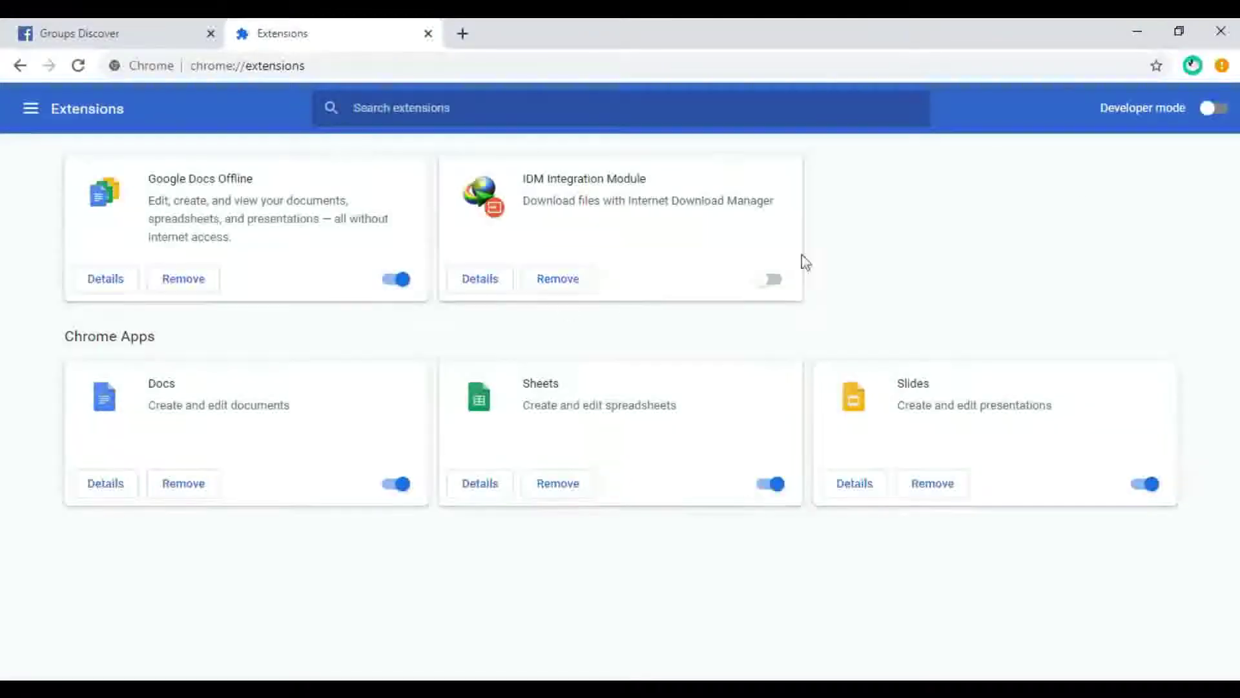
{"action": "left_click", "coordinate": [1209, 107]}
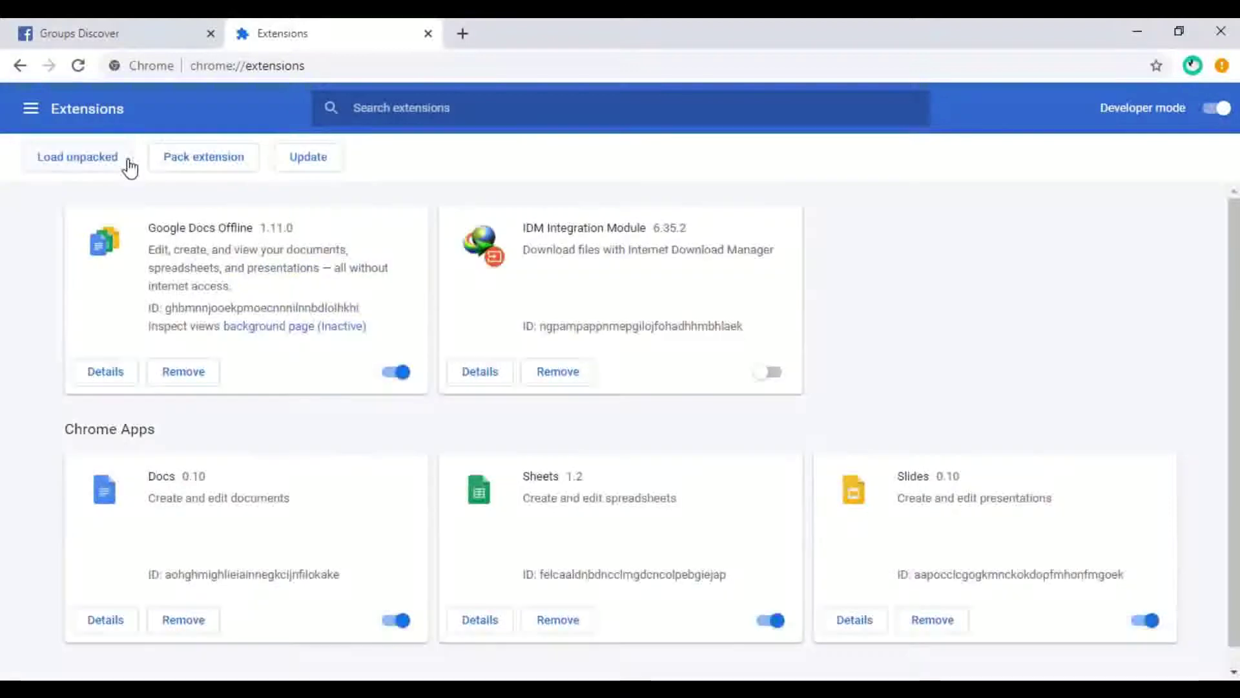
{"action": "left_click", "coordinate": [107, 157]}
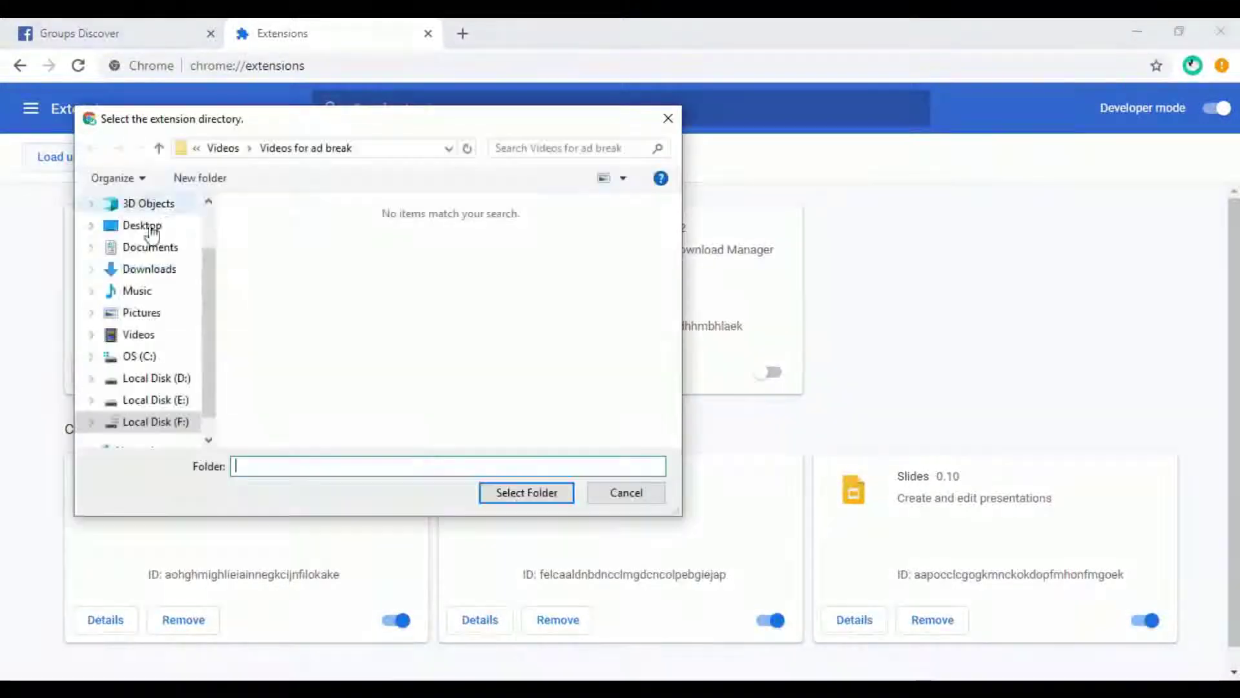
{"action": "left_click", "coordinate": [149, 269]}
{"action": "left_click", "coordinate": [529, 288]}
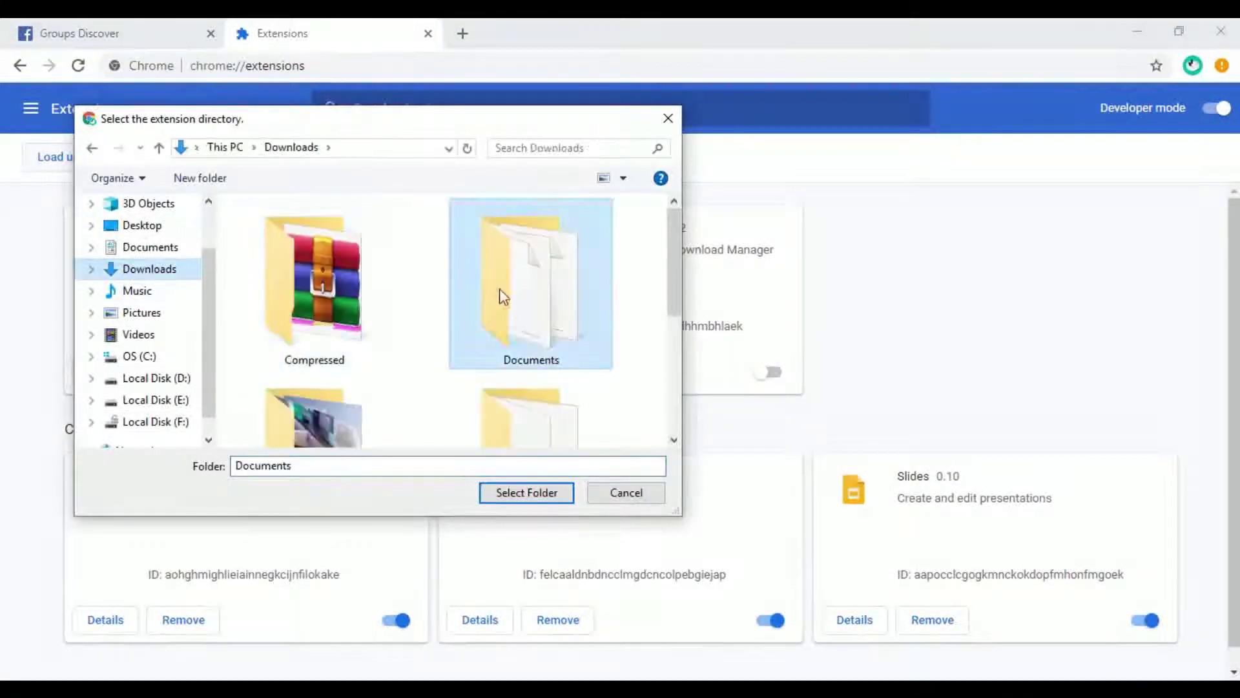
{"action": "scroll", "coordinate": [503, 288], "scroll_direction": "down", "scroll_amount": 3}
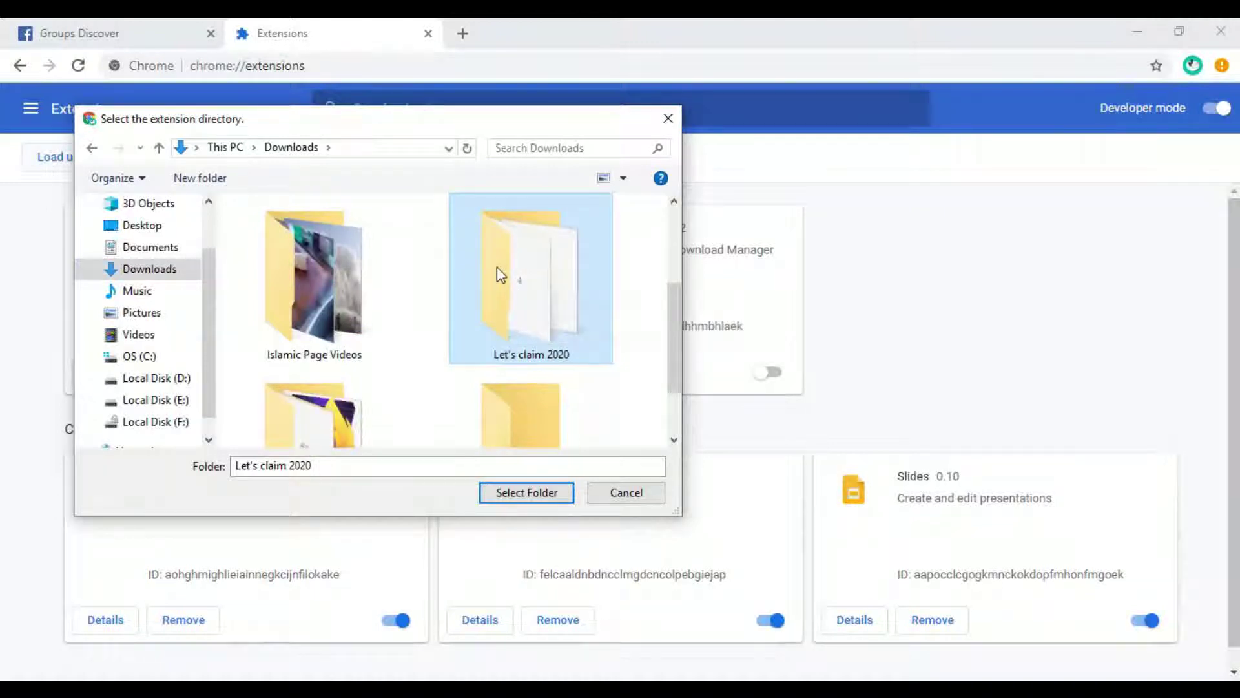
{"action": "double_click", "coordinate": [497, 267]}
{"action": "left_click", "coordinate": [159, 148]}
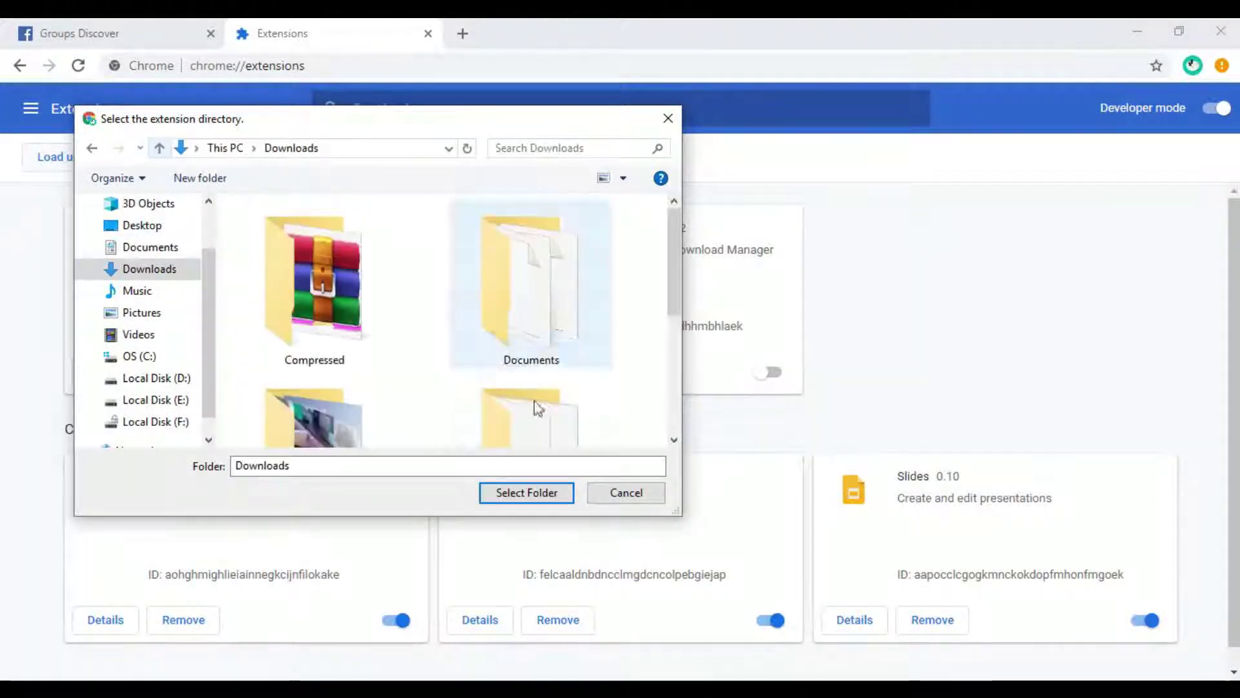
{"action": "scroll", "coordinate": [566, 371], "scroll_direction": "down", "scroll_amount": 1}
{"action": "left_click", "coordinate": [549, 414]}
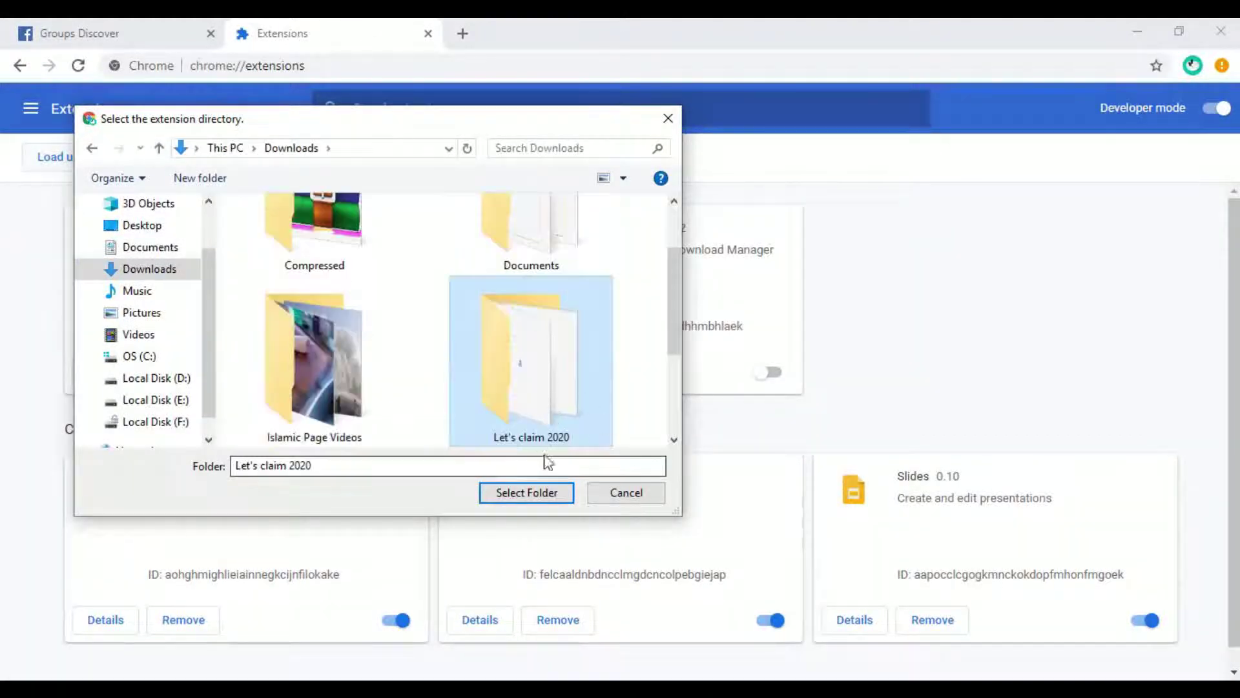
{"action": "left_click", "coordinate": [526, 493]}
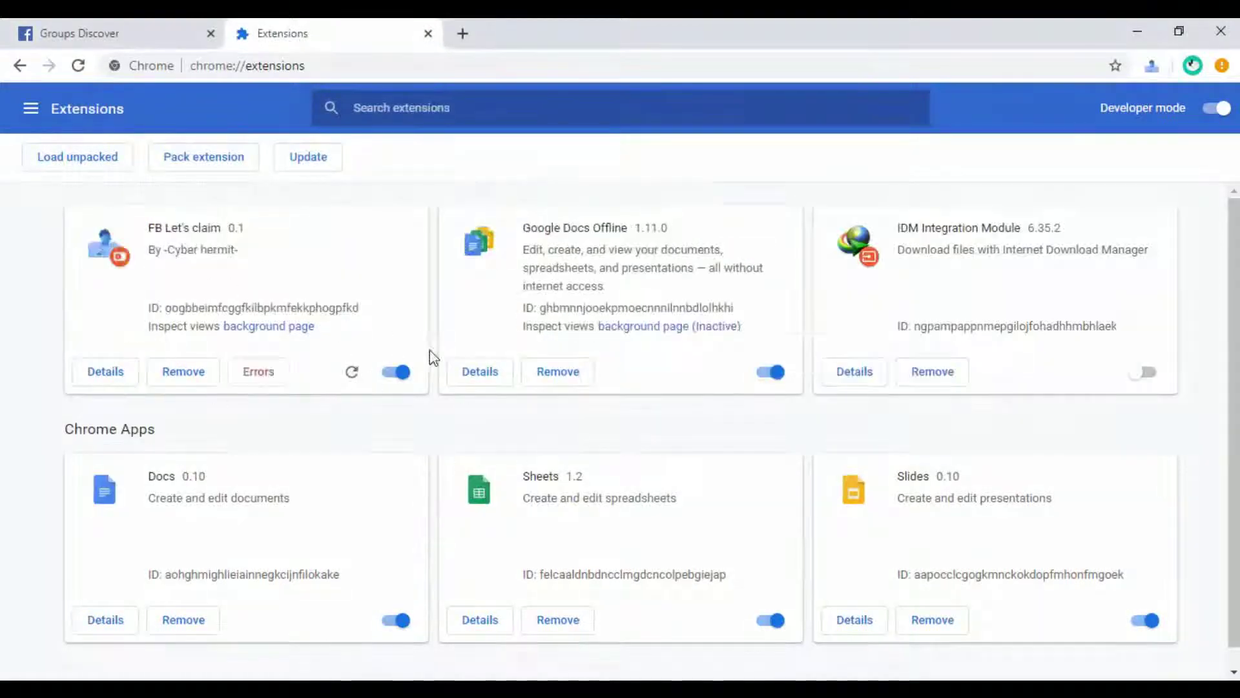
- Launch FB Let's claim, close the leftover tabs, and choose 33 threads
{"action": "left_click", "coordinate": [462, 33]}
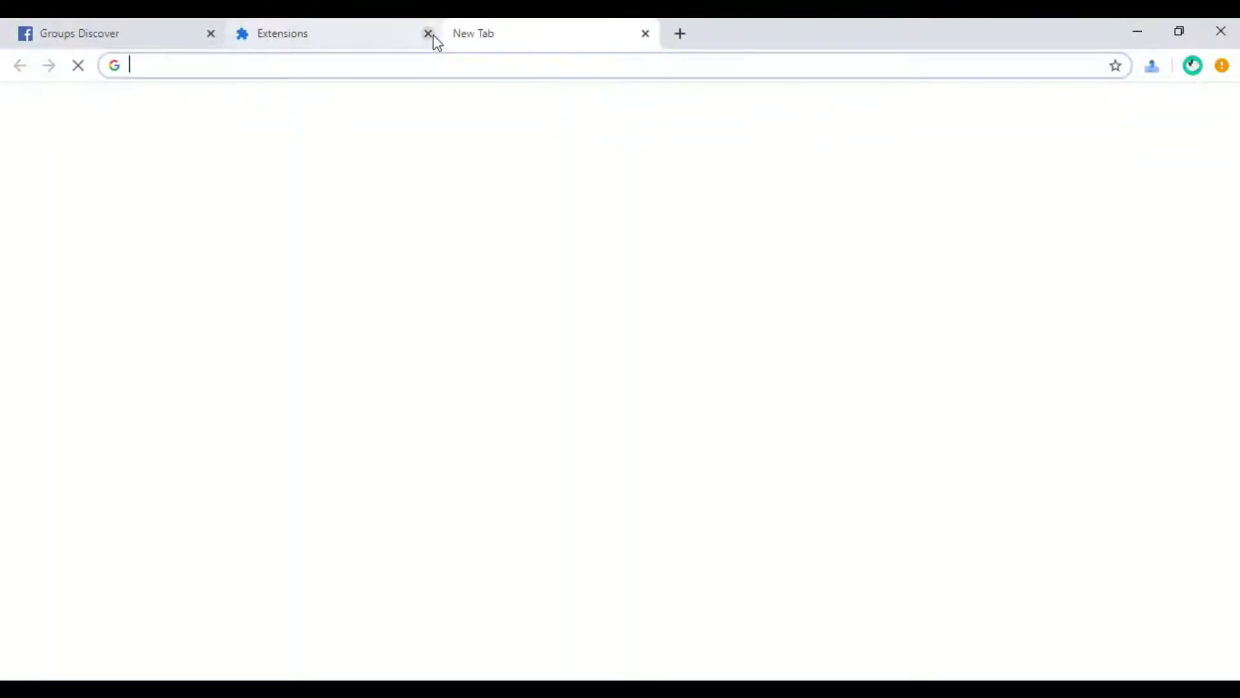
{"action": "left_click", "coordinate": [1154, 66]}
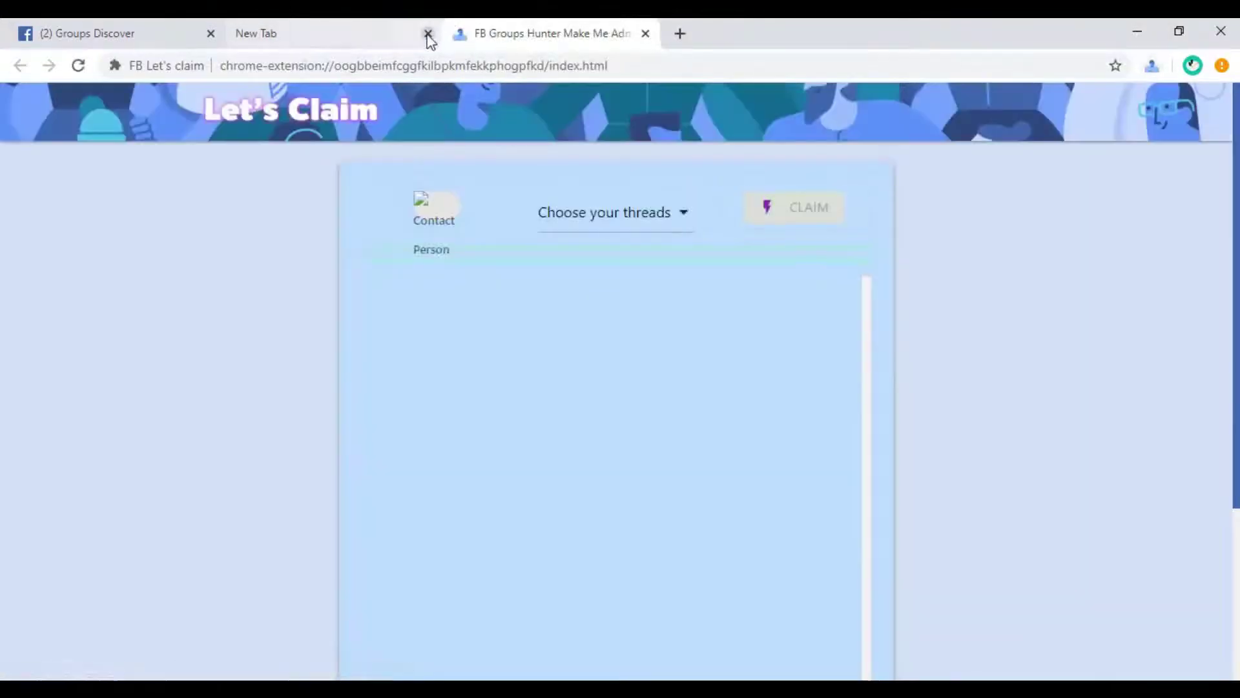
{"action": "left_click", "coordinate": [428, 33]}
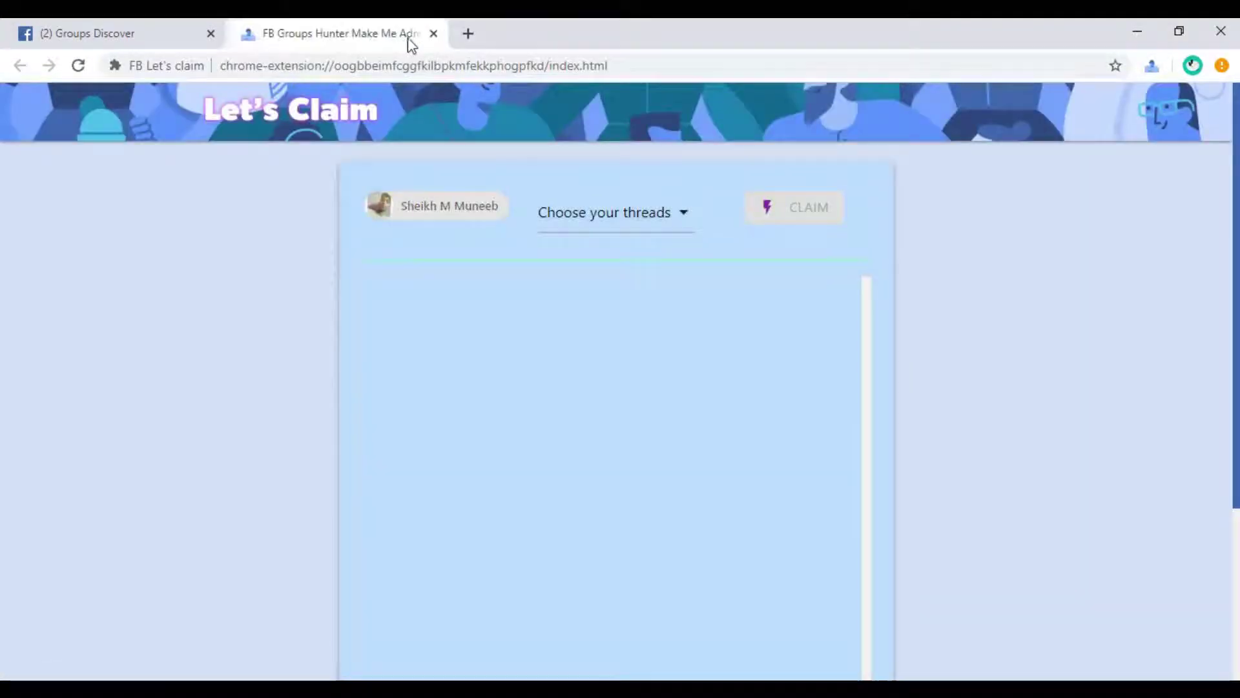
{"action": "left_click", "coordinate": [603, 215]}
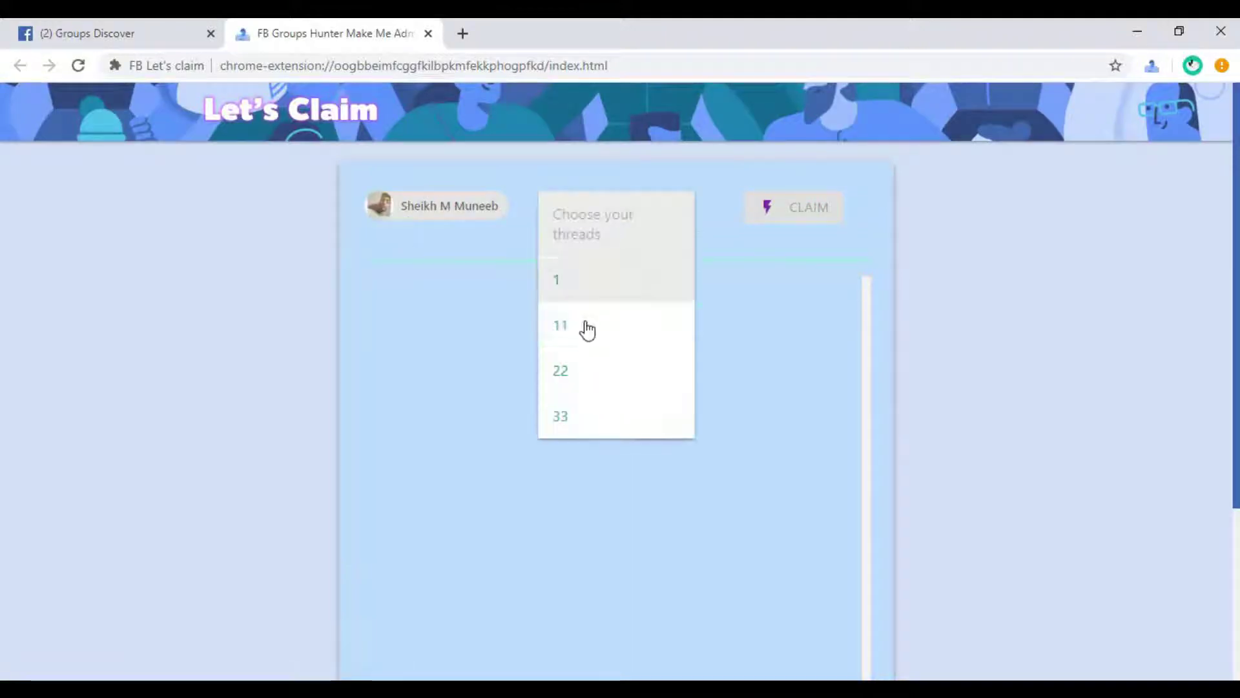
{"action": "left_click", "coordinate": [582, 417]}
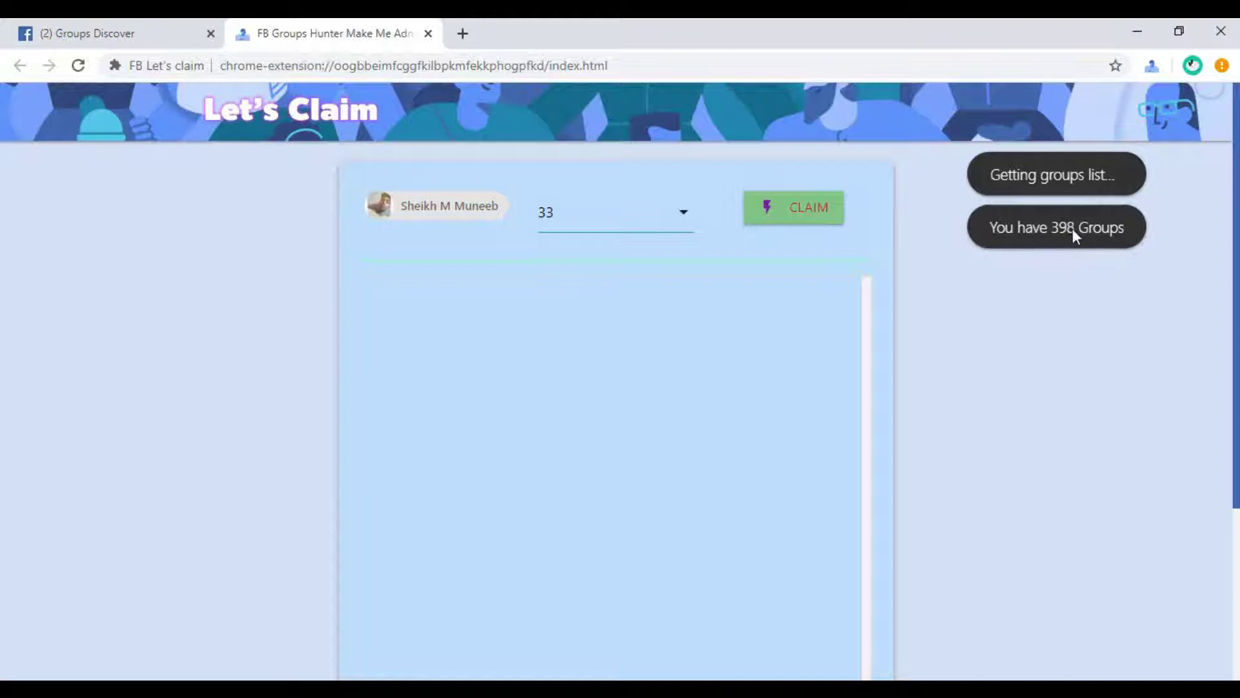
- Start claiming, then return to Facebook's groups page and reload it
{"action": "left_click", "coordinate": [814, 225]}
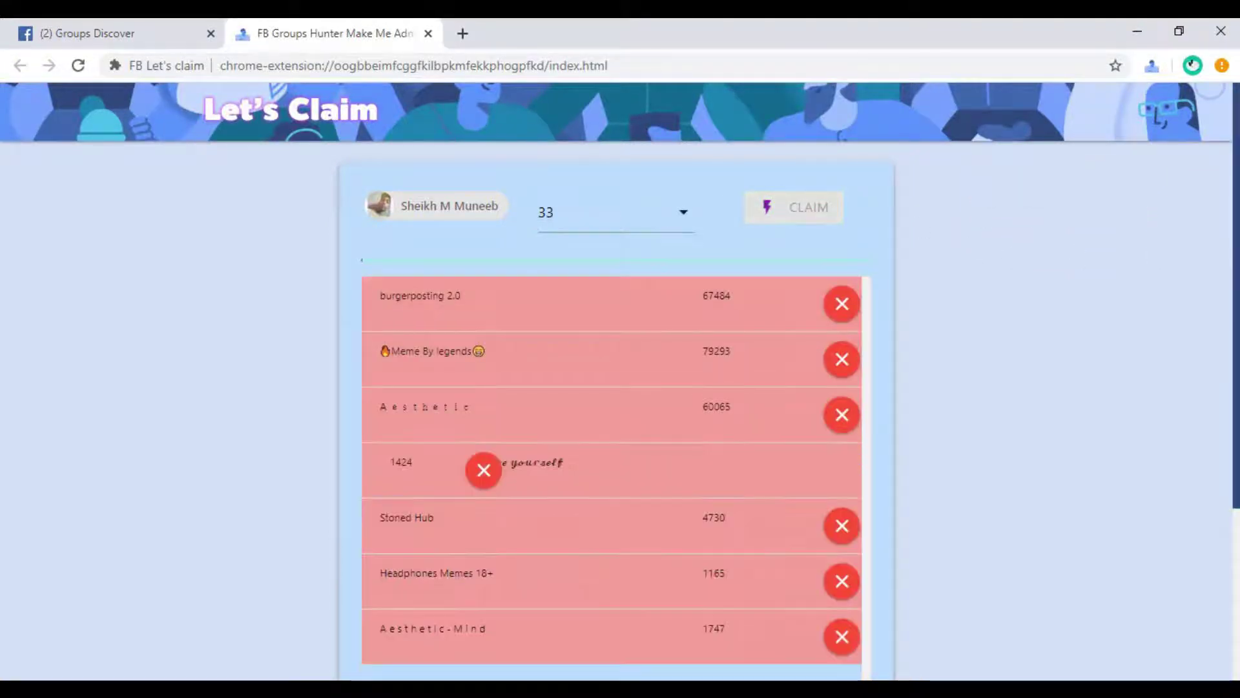
{"action": "scroll", "coordinate": [1008, 252], "scroll_direction": "down", "scroll_amount": 5}
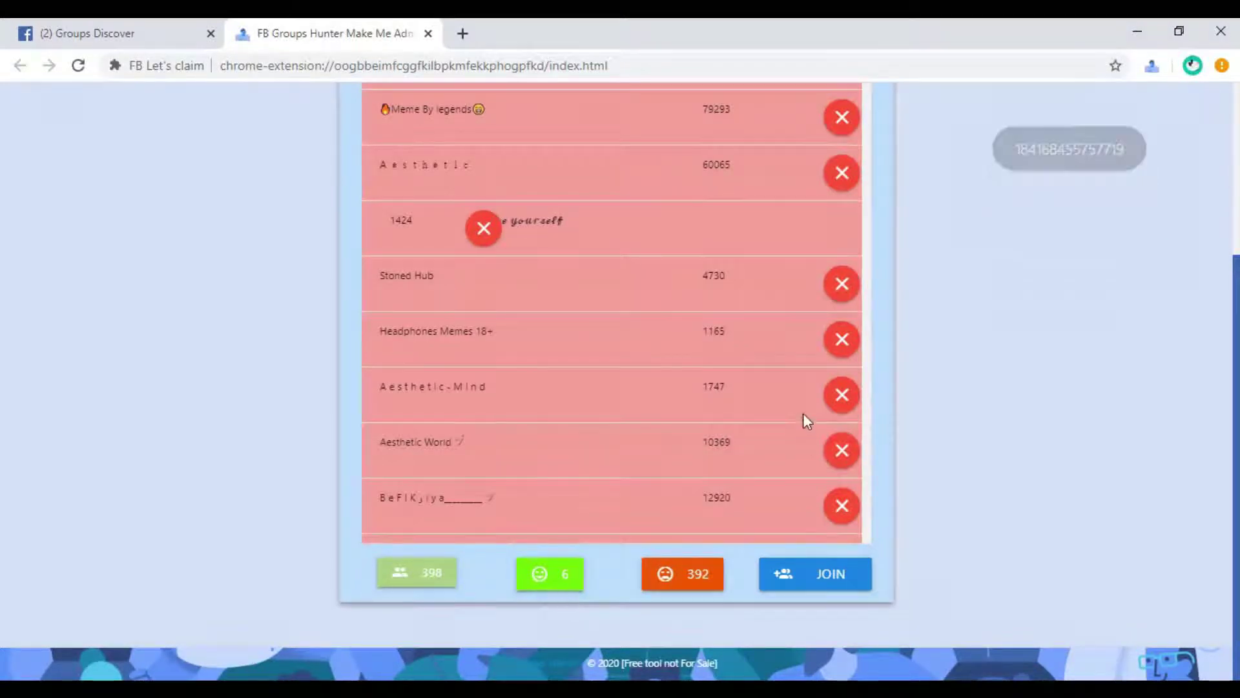
{"action": "scroll", "coordinate": [803, 413], "scroll_direction": "up", "scroll_amount": 5}
{"action": "scroll", "coordinate": [804, 413], "scroll_direction": "up", "scroll_amount": 5}
{"action": "scroll", "coordinate": [803, 413], "scroll_direction": "up", "scroll_amount": 5}
{"action": "scroll", "coordinate": [803, 413], "scroll_direction": "up", "scroll_amount": 5}
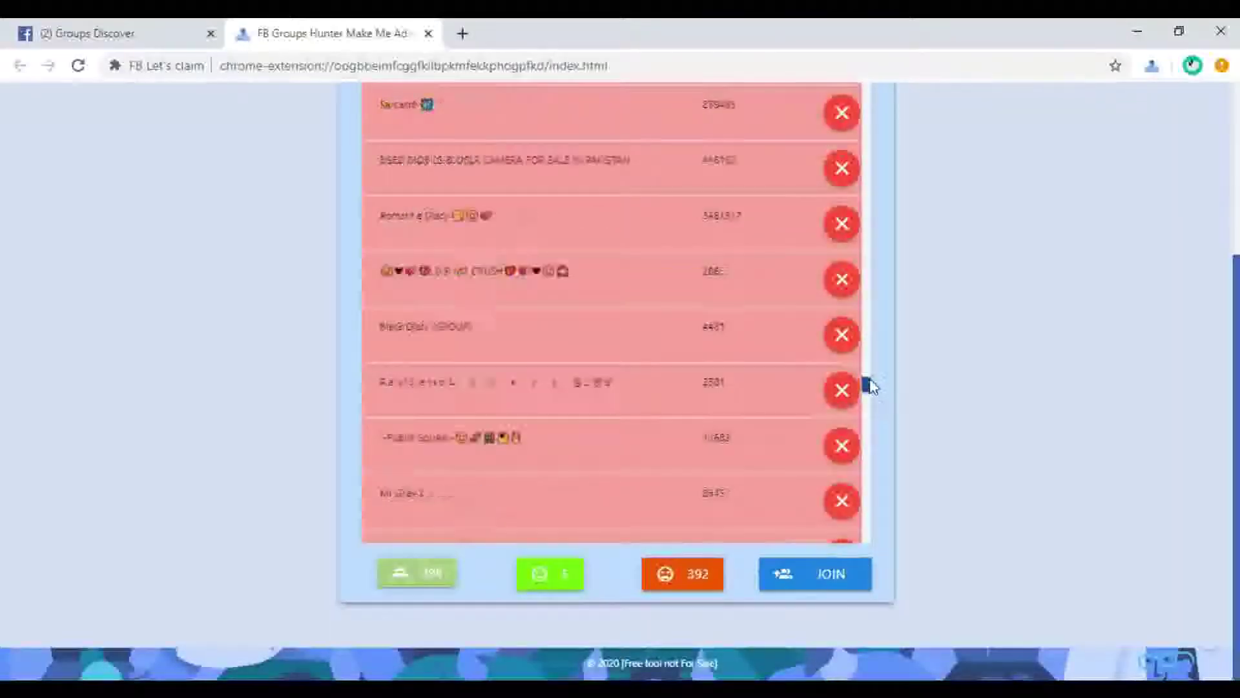
{"action": "mouse_move", "coordinate": [869, 385]}
{"action": "left_mouse_down"}
{"action": "mouse_move", "coordinate": [882, 371]}
{"action": "mouse_move", "coordinate": [882, 553]}
{"action": "left_mouse_up"}
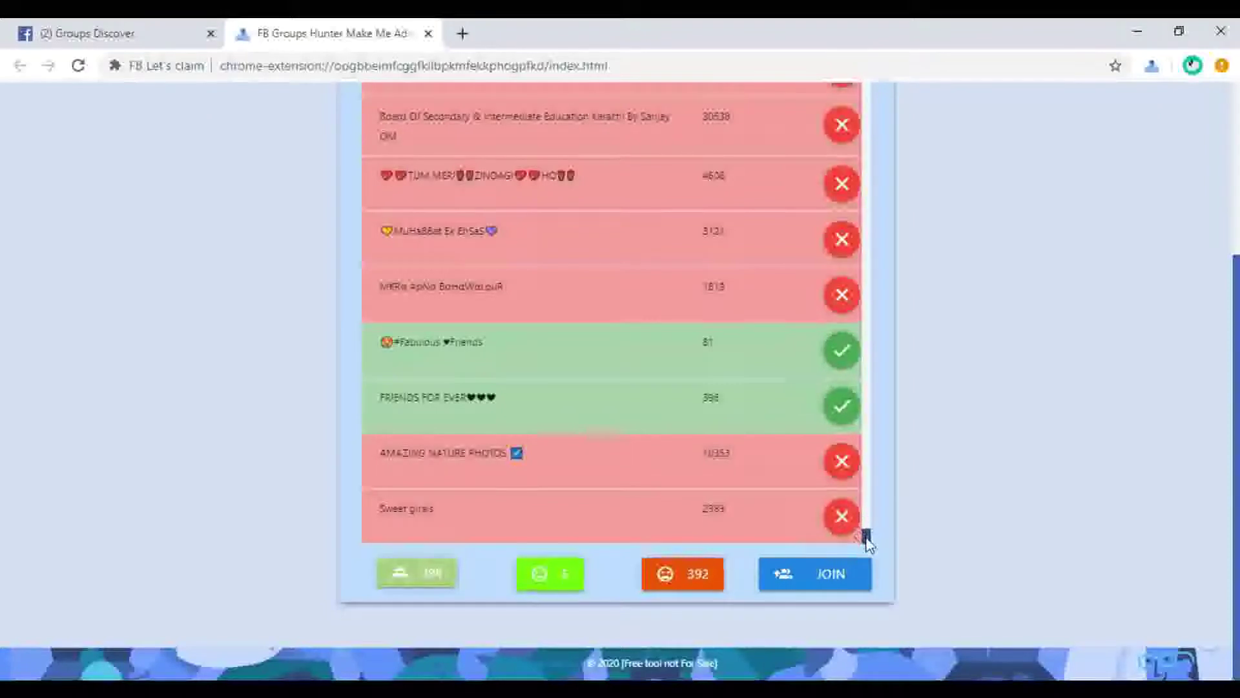
{"action": "left_click_drag", "start_coordinate": [869, 540], "coordinate": [869, 540]}
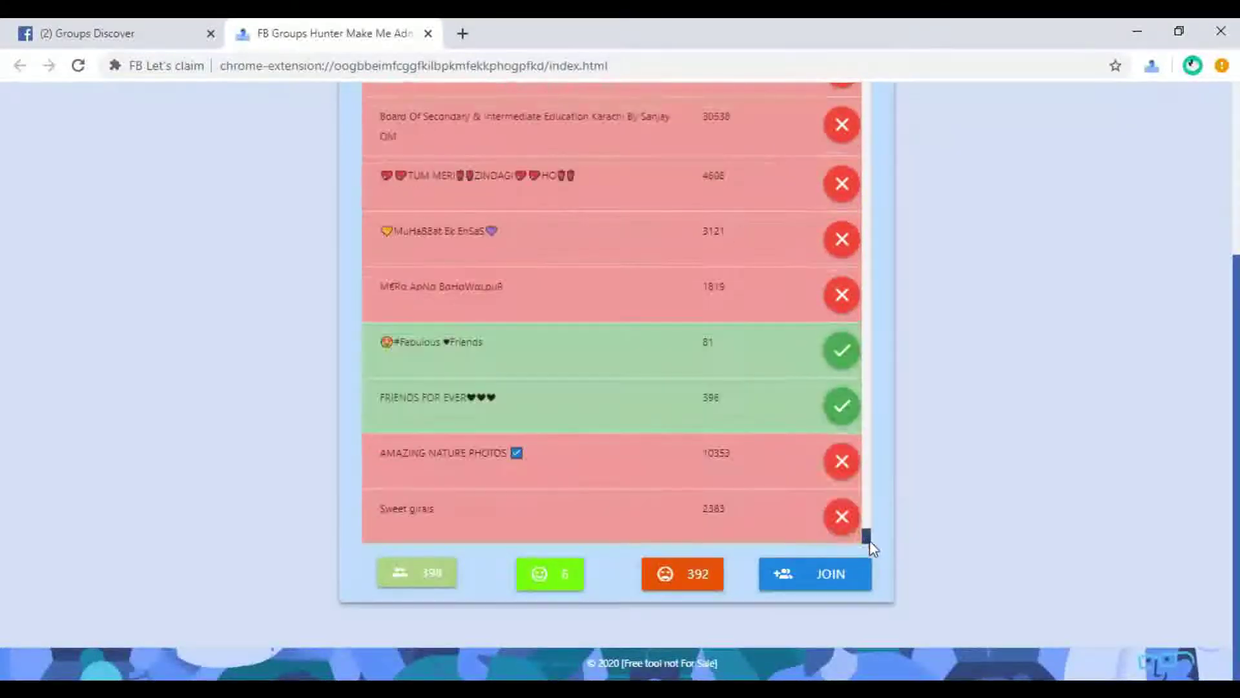
{"action": "left_click", "coordinate": [88, 33]}
{"action": "left_click", "coordinate": [77, 66]}
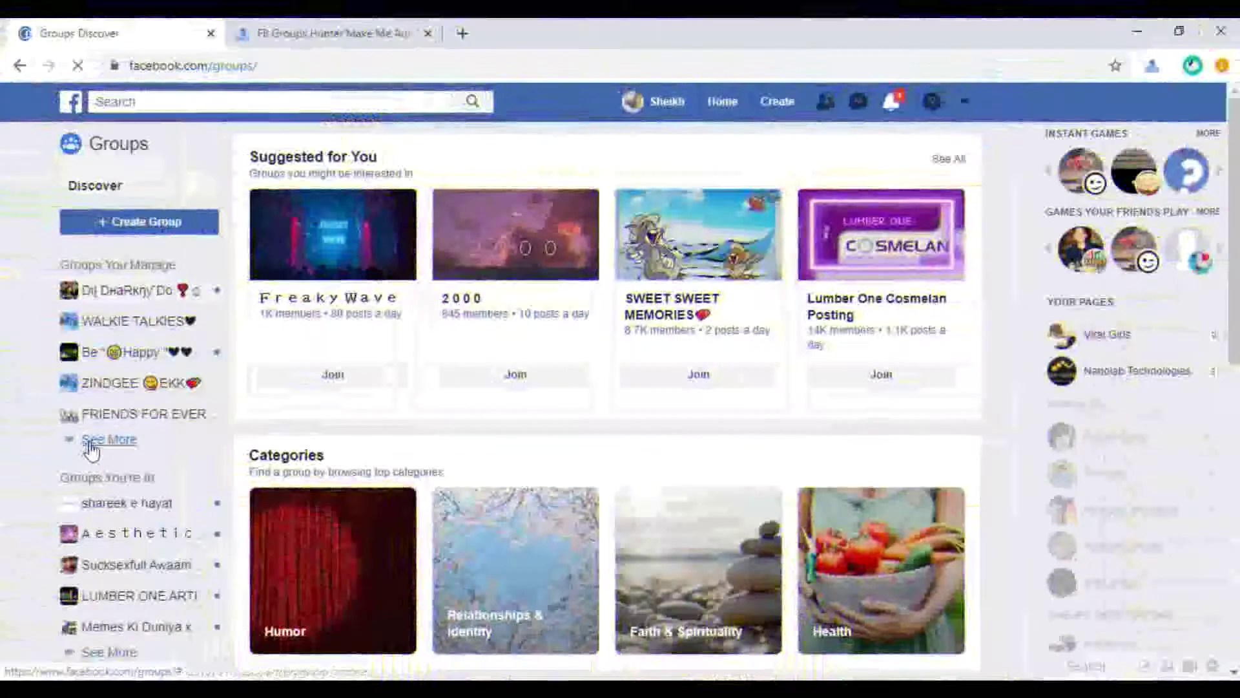
- Expand Groups You Manage and open FRIENDS FOR EVER, Be Happy and another group in new tabs
{"action": "left_click", "coordinate": [103, 440]}
{"action": "right_click", "coordinate": [103, 445]}
{"action": "left_click", "coordinate": [145, 456]}
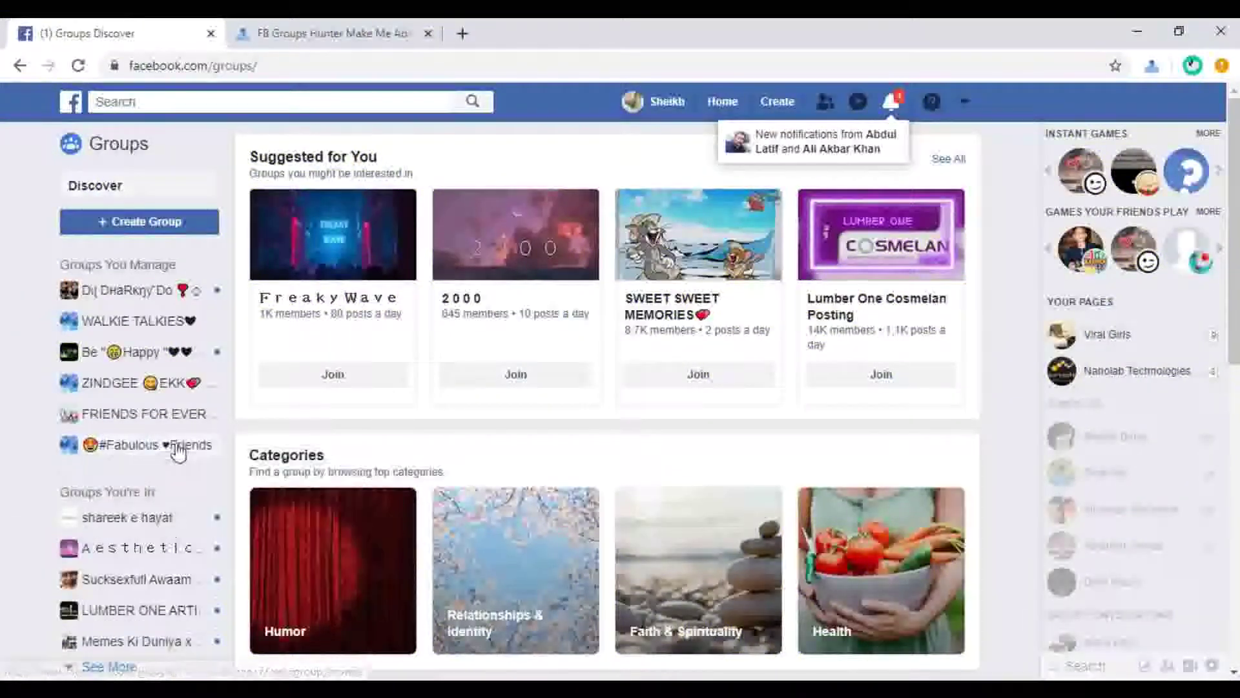
{"action": "right_click", "coordinate": [174, 415]}
{"action": "left_click", "coordinate": [189, 433]}
{"action": "right_click", "coordinate": [126, 383]}
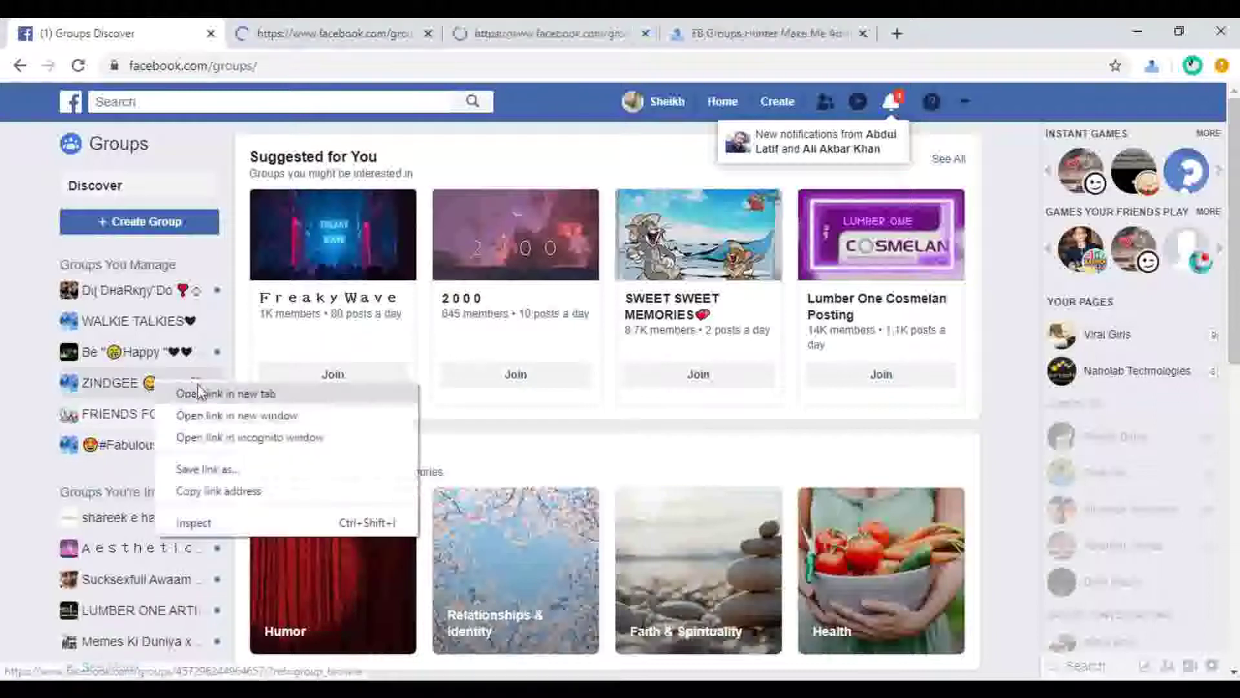
{"action": "left_click", "coordinate": [194, 397]}
- Open Dil DhaRkny Do and the remaining managed groups in new tabs
{"action": "right_click", "coordinate": [126, 350]}
{"action": "left_click", "coordinate": [190, 364]}
{"action": "right_click", "coordinate": [126, 321]}
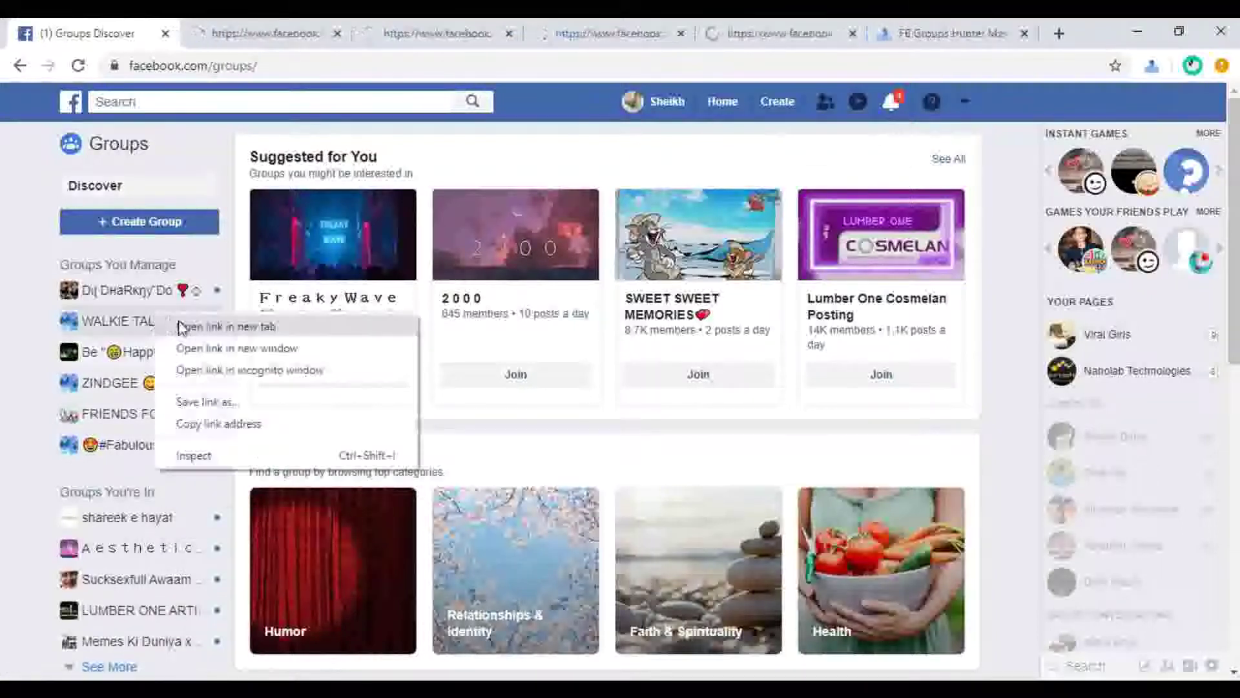
{"action": "left_click", "coordinate": [194, 334]}
{"action": "right_click", "coordinate": [126, 290]}
{"action": "left_click", "coordinate": [208, 305]}
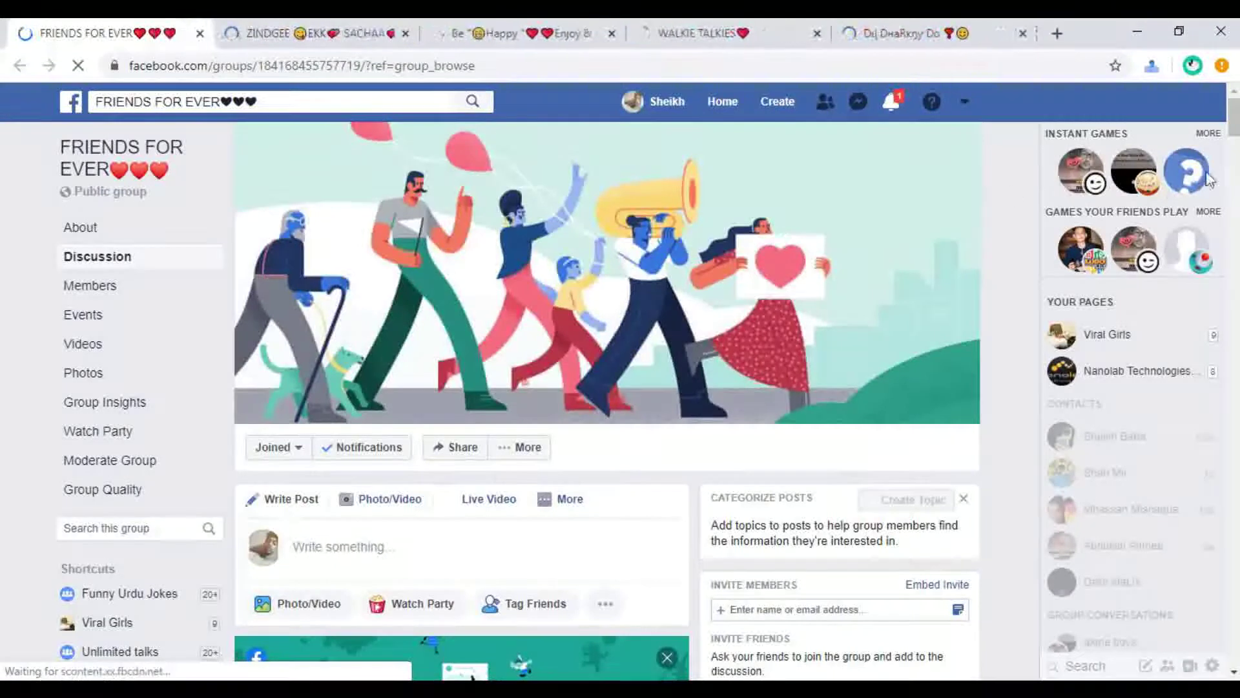
{"action": "scroll", "coordinate": [606, 388], "scroll_direction": "down", "scroll_amount": 3}
{"action": "scroll", "coordinate": [546, 387], "scroll_direction": "down", "scroll_amount": 3}
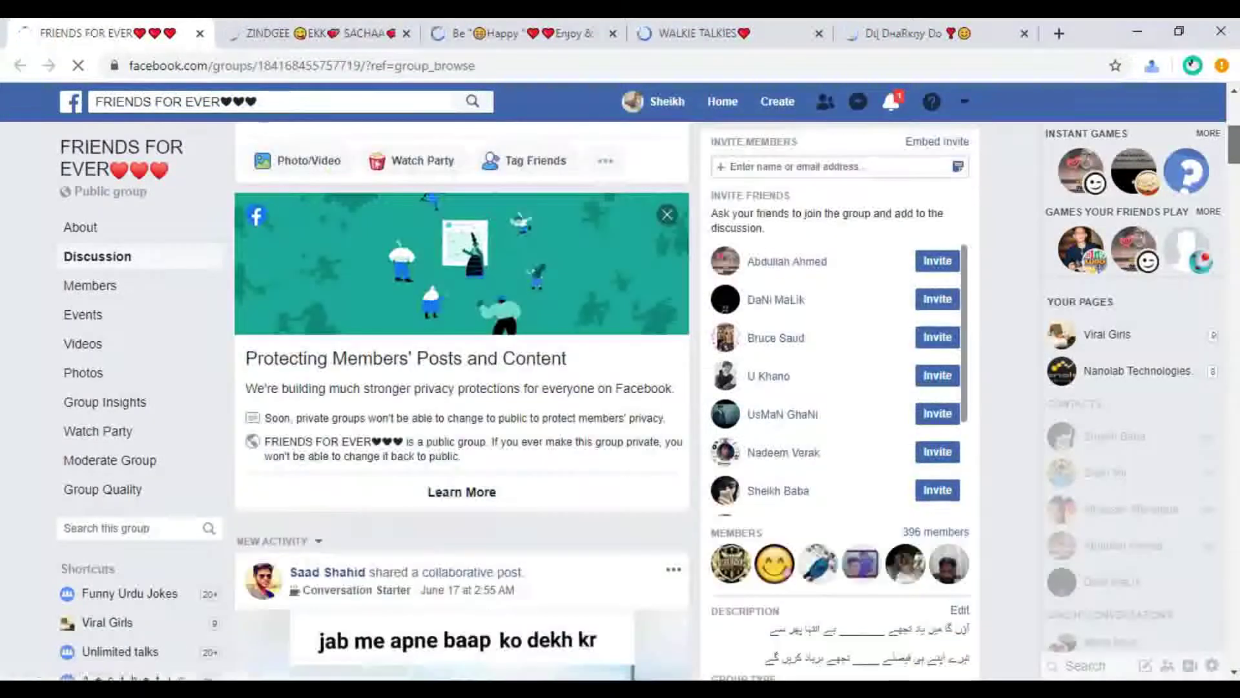
{"action": "scroll", "coordinate": [545, 388], "scroll_direction": "down", "scroll_amount": 3}
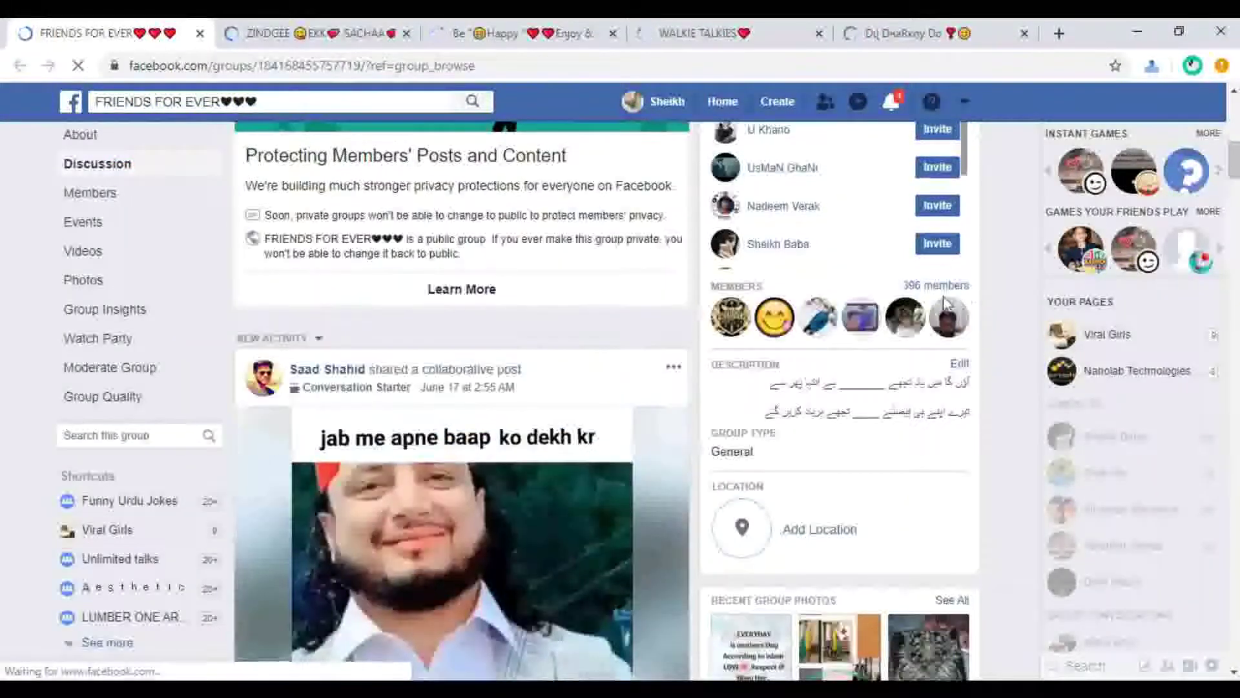
- Close the FRIENDS FOR EVER group tab after reviewing it
{"action": "left_click", "coordinate": [201, 33]}
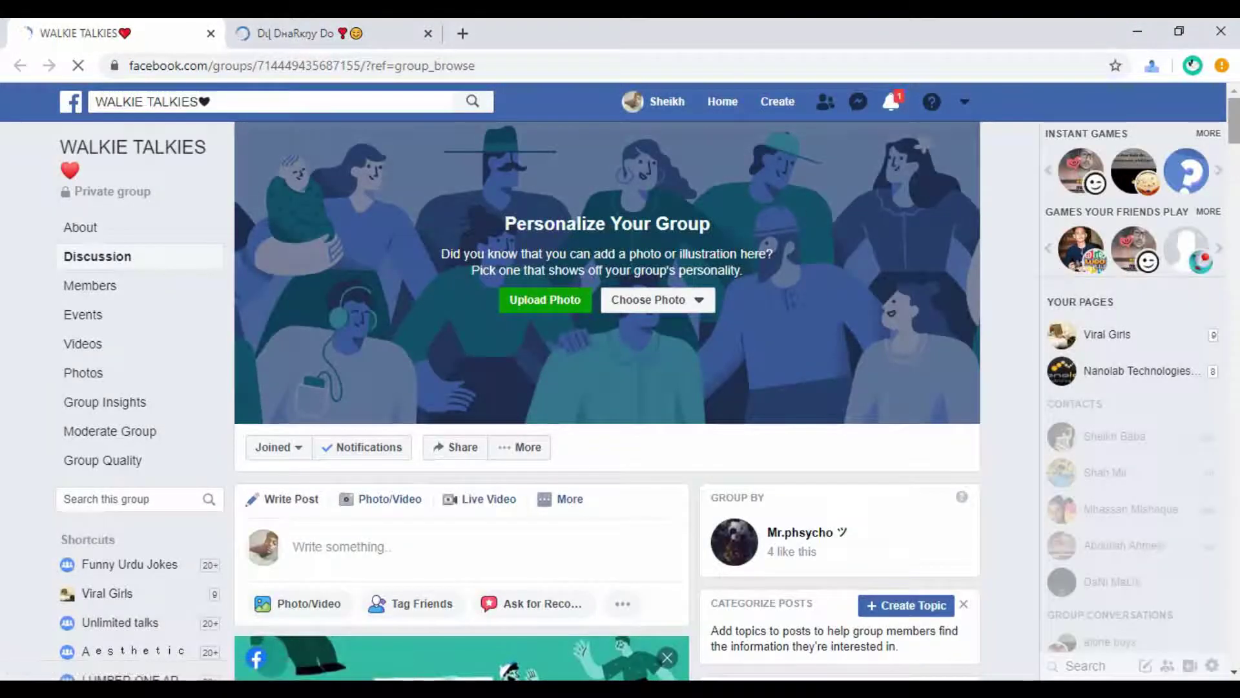
{"action": "scroll", "coordinate": [1233, 183], "scroll_direction": "down", "scroll_amount": 2}
{"action": "scroll", "coordinate": [1233, 183], "scroll_direction": "down", "scroll_amount": 2}
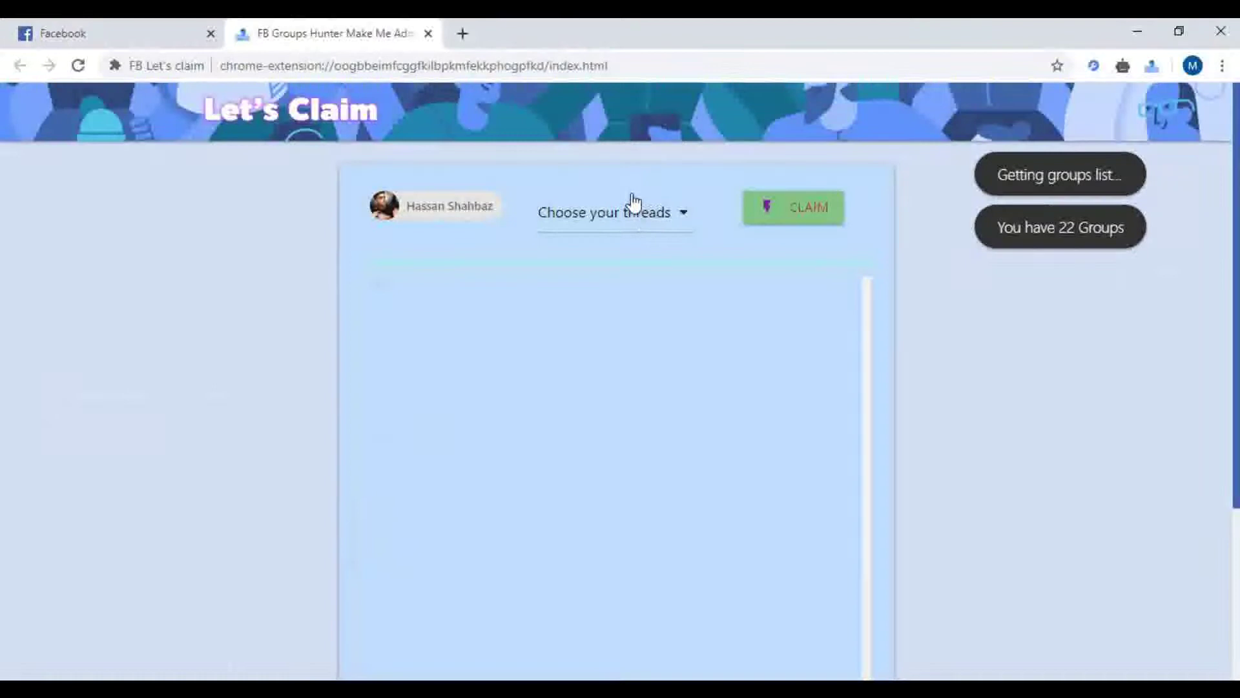
- Claim with 33 threads, inspect the 22 group results, and run the claim again
{"action": "left_click", "coordinate": [640, 215]}
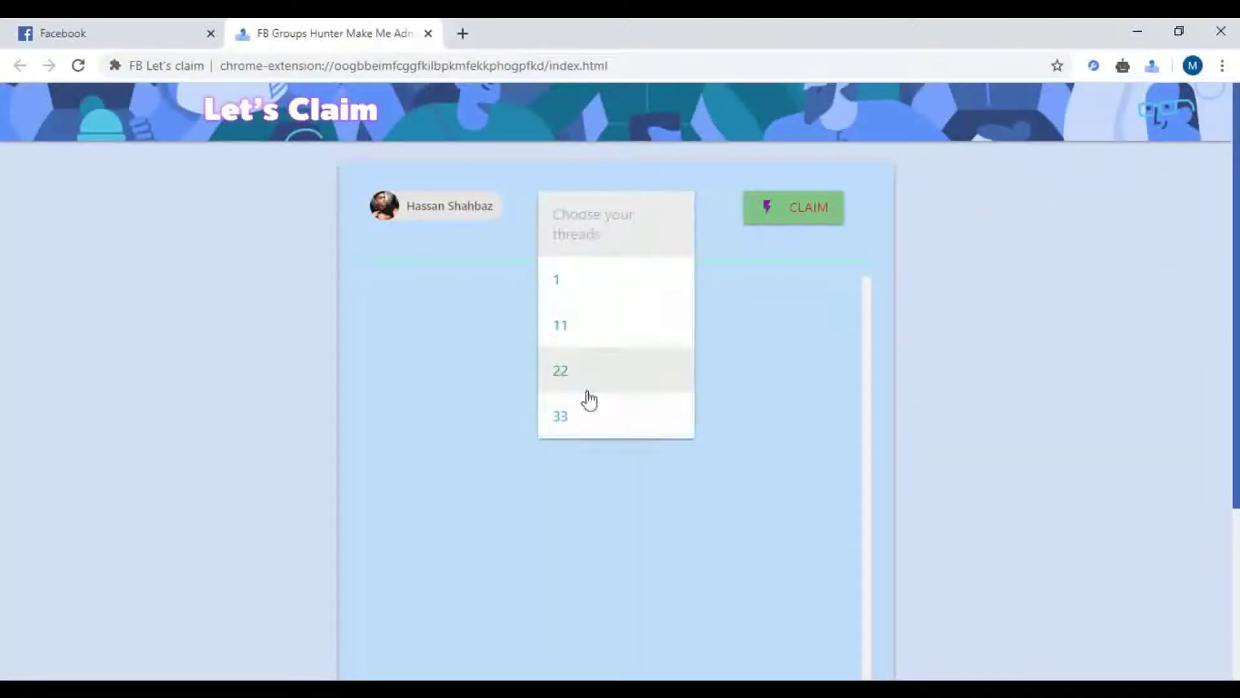
{"action": "left_click", "coordinate": [580, 418]}
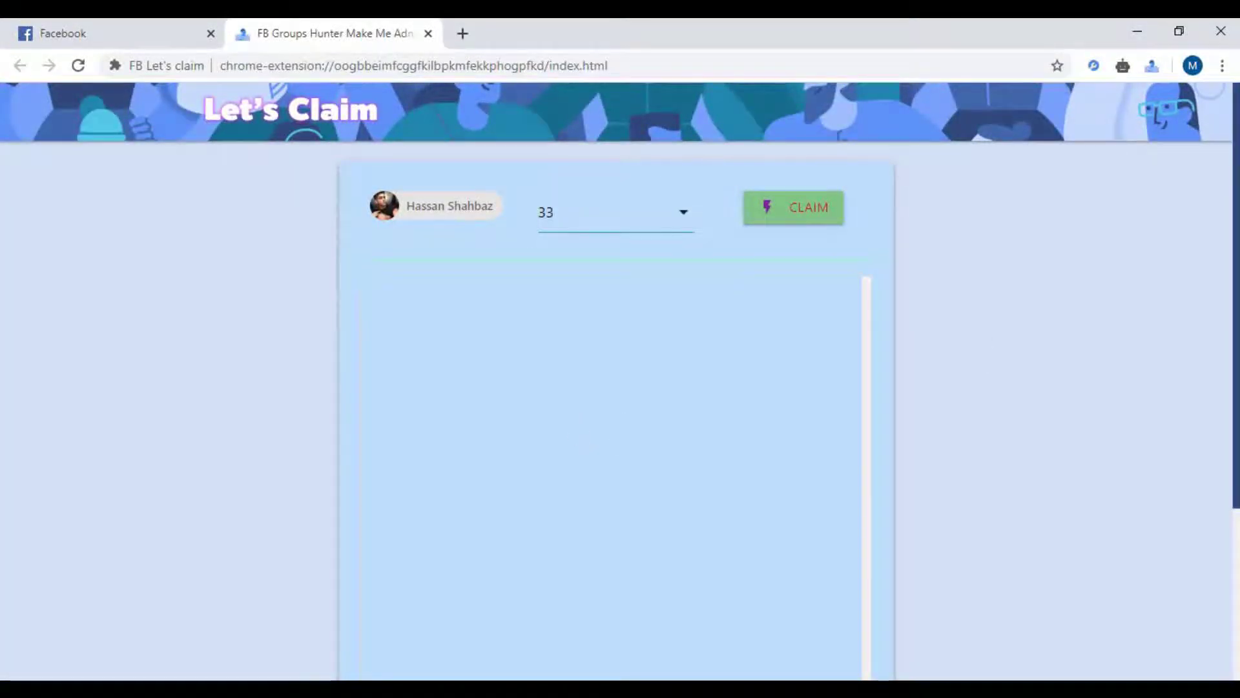
{"action": "left_click_drag", "start_coordinate": [1236, 320], "coordinate": [1236, 485]}
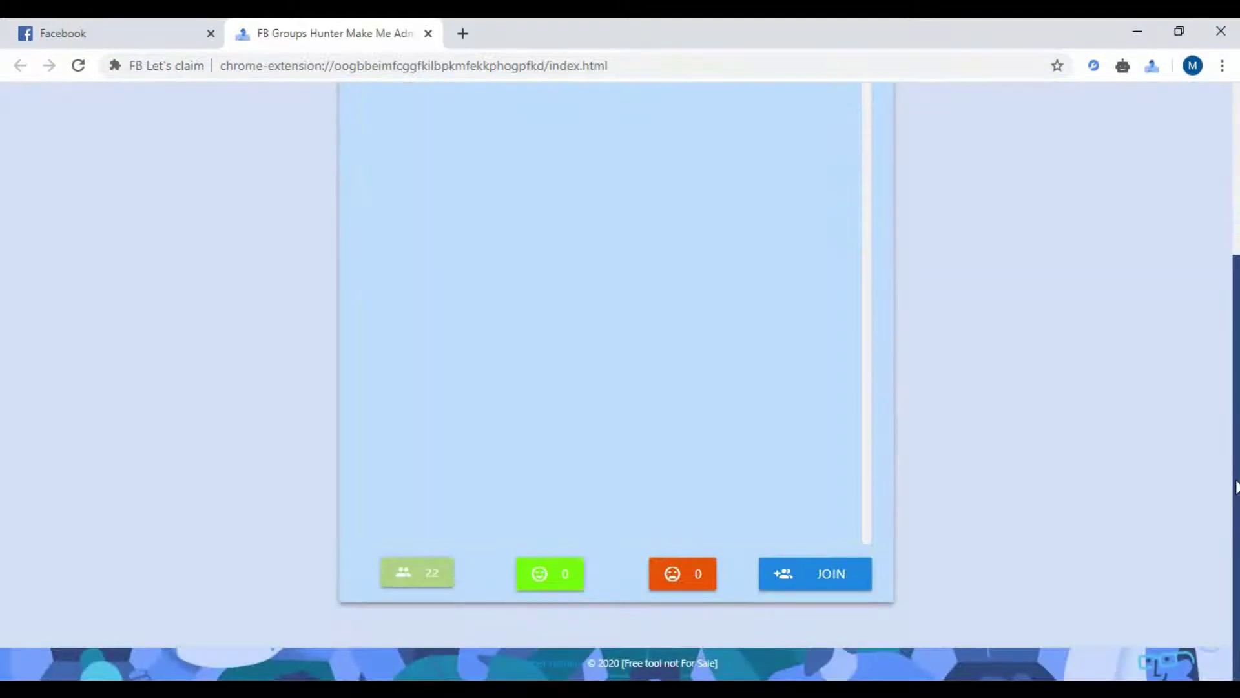
{"action": "scroll", "coordinate": [621, 388], "scroll_direction": "up", "scroll_amount": 5}
{"action": "left_click", "coordinate": [798, 204]}
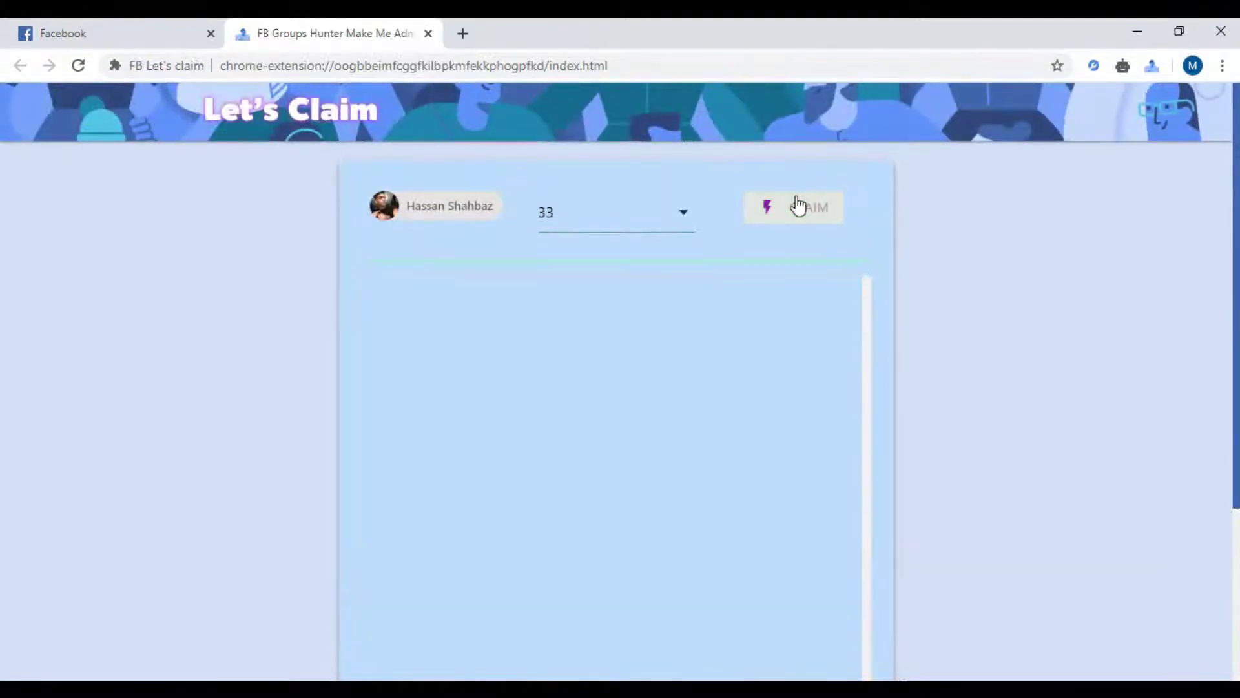
{"action": "scroll", "coordinate": [620, 388], "scroll_direction": "down", "scroll_amount": 5}
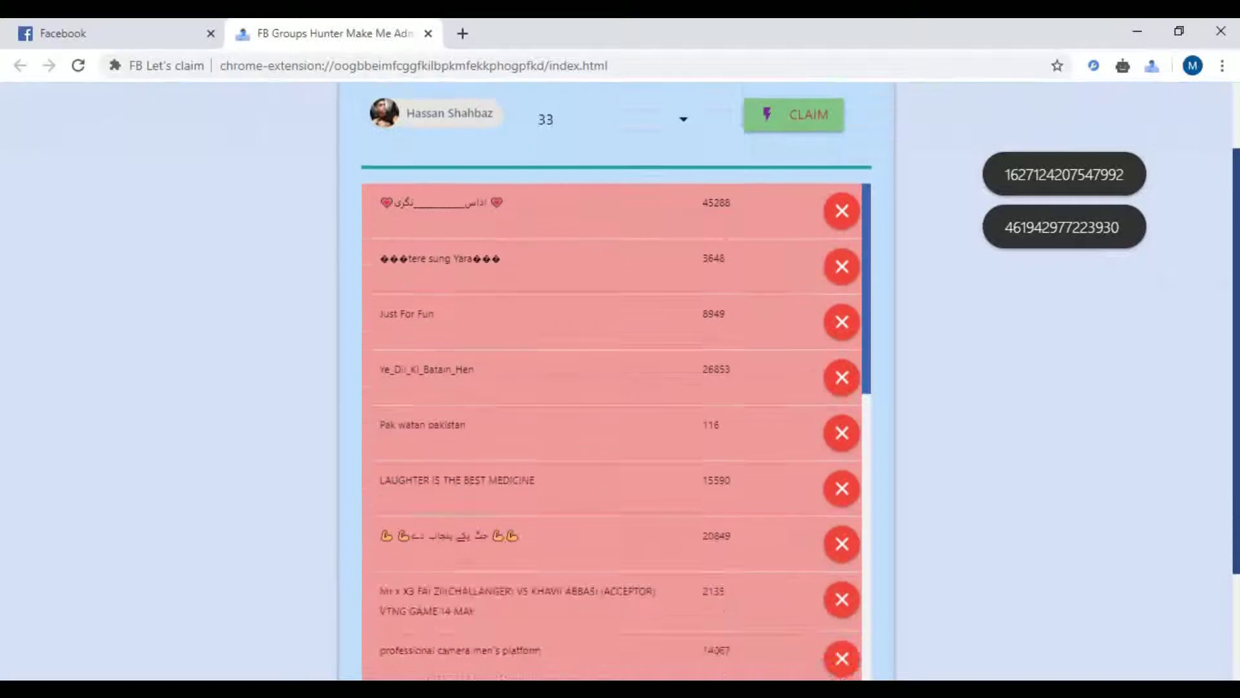
{"action": "scroll", "coordinate": [810, 448], "scroll_direction": "down", "scroll_amount": 5}
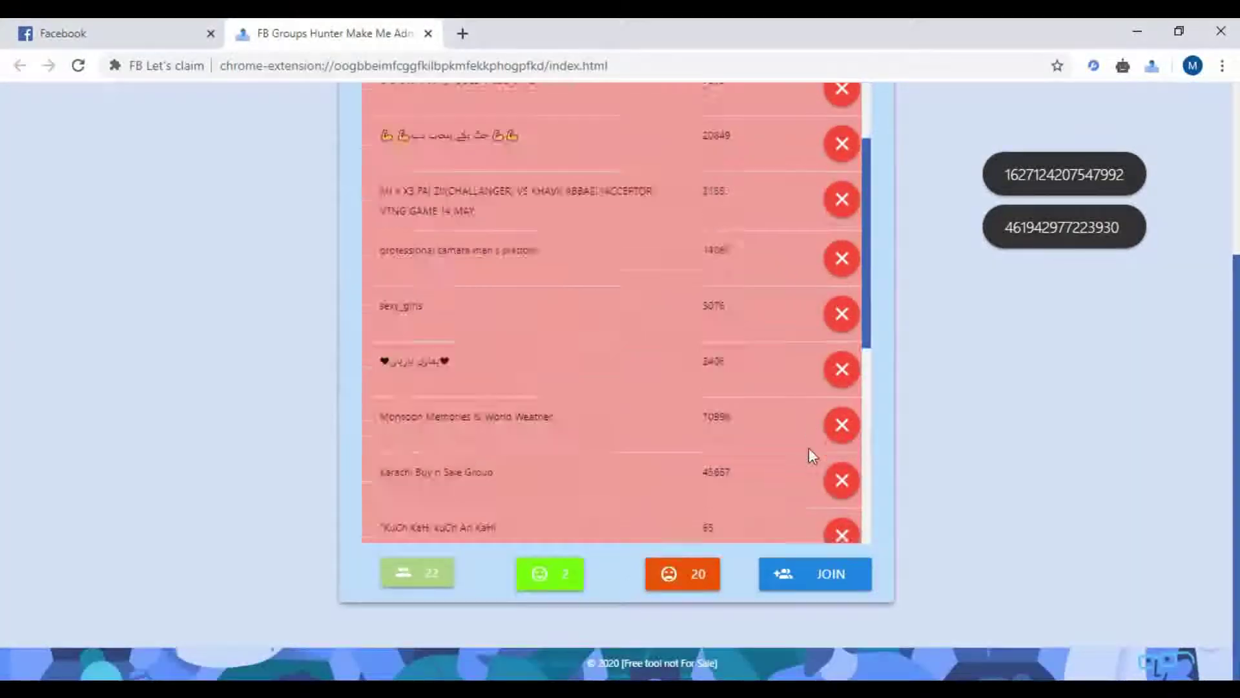
{"action": "scroll", "coordinate": [809, 448], "scroll_direction": "down", "scroll_amount": 5}
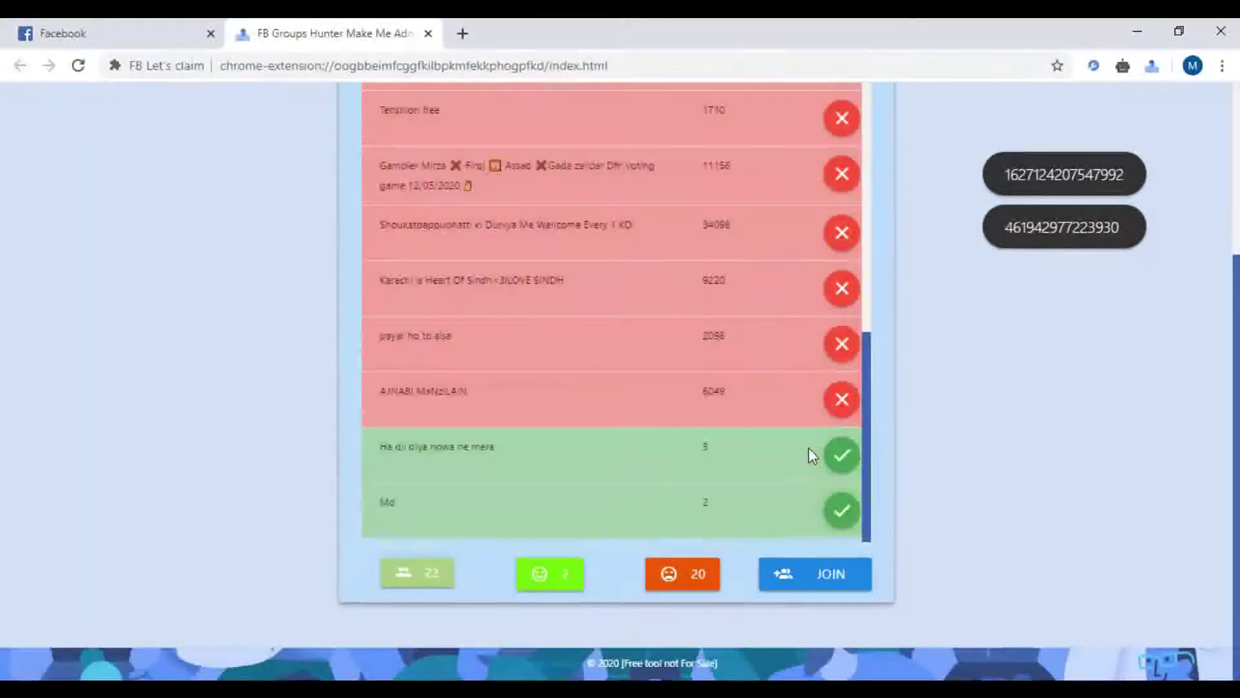
{"action": "double_click", "coordinate": [705, 511]}
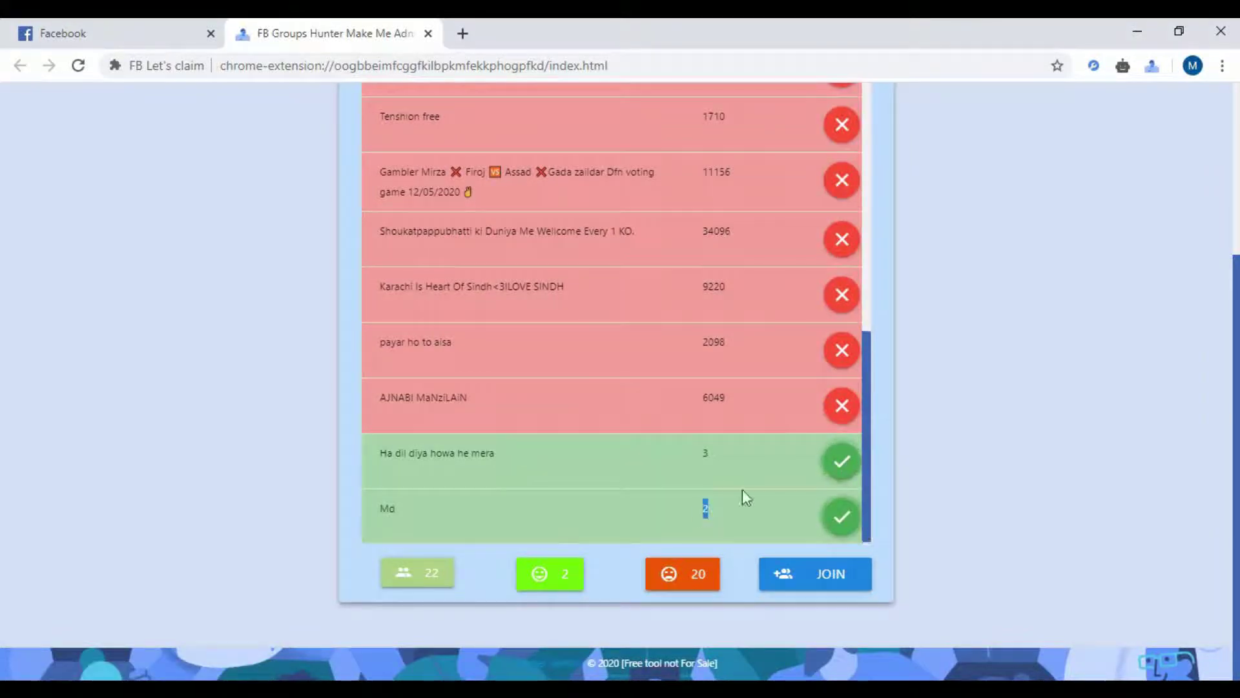
{"action": "scroll", "coordinate": [853, 485], "scroll_direction": "up", "scroll_amount": 8}
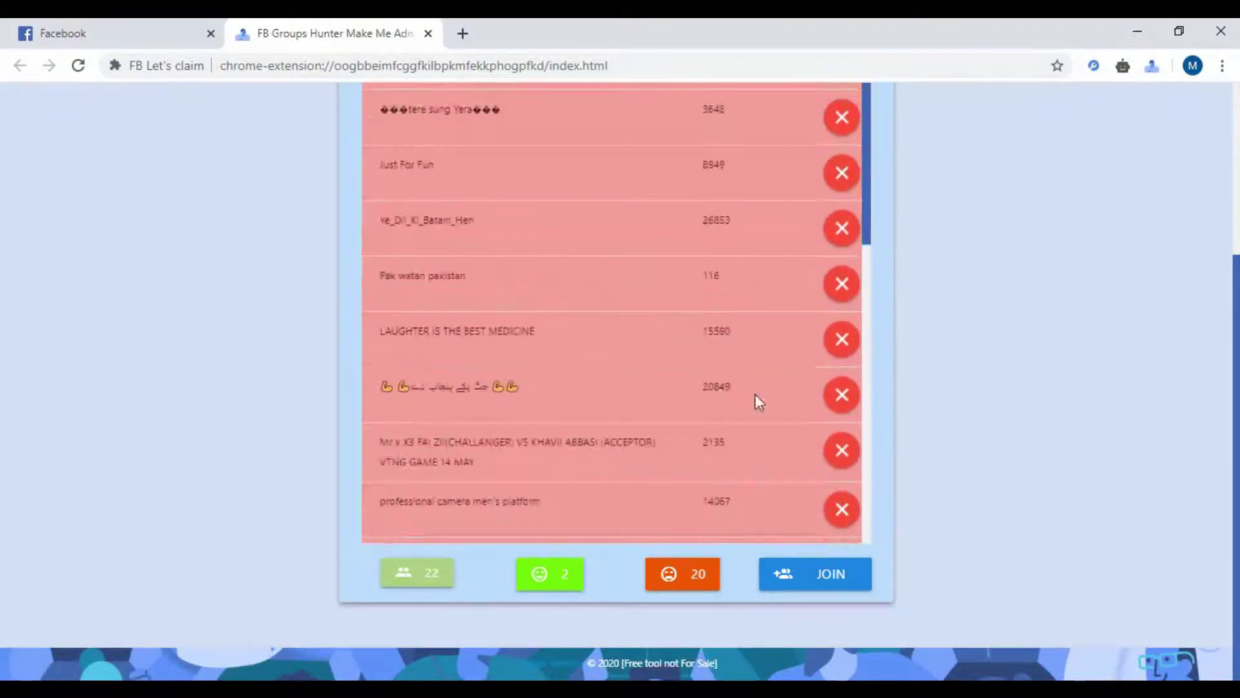
{"action": "scroll", "coordinate": [958, 311], "scroll_direction": "up", "scroll_amount": 5}
{"action": "left_click", "coordinate": [793, 230]}
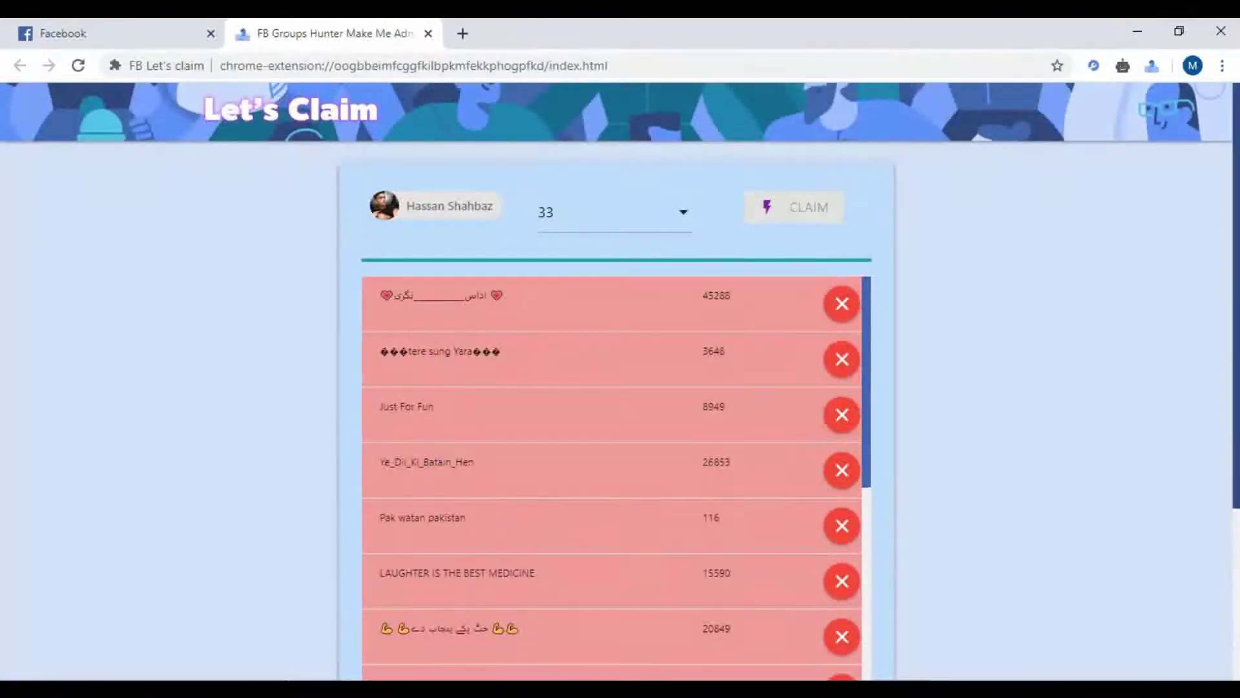
{"action": "scroll", "coordinate": [794, 291], "scroll_direction": "down", "scroll_amount": 5}
{"action": "scroll", "coordinate": [733, 381], "scroll_direction": "down", "scroll_amount": 5}
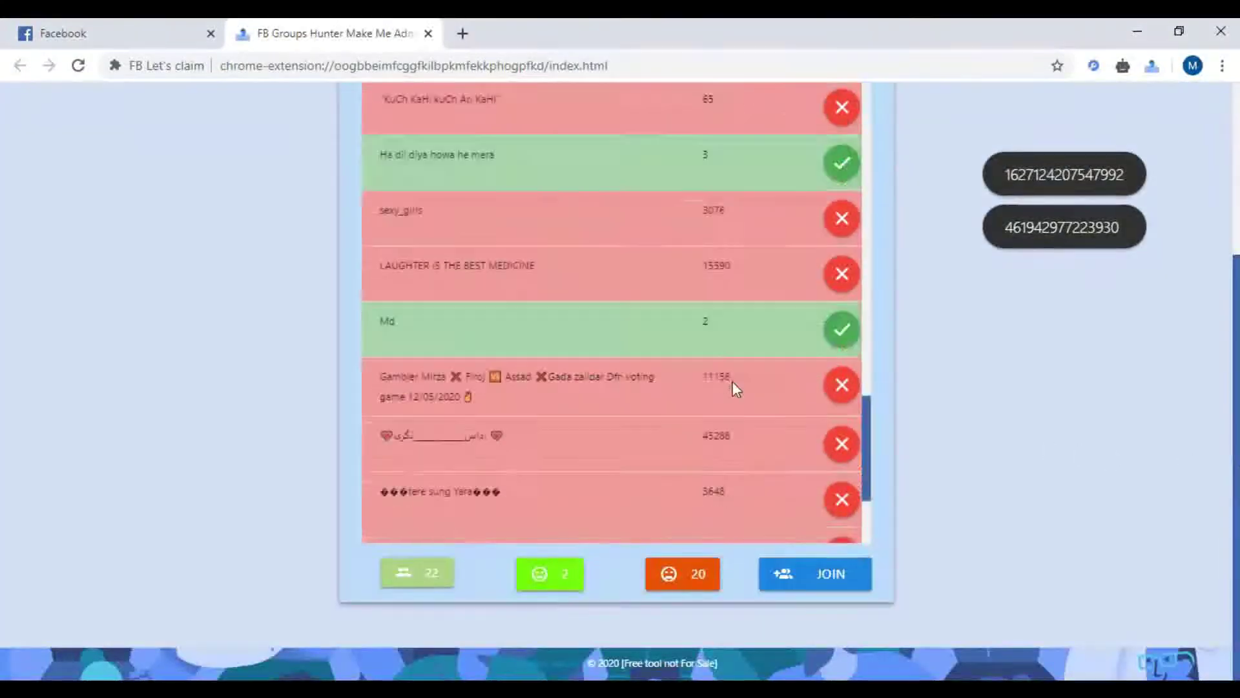
{"action": "scroll", "coordinate": [733, 381], "scroll_direction": "down", "scroll_amount": 5}
{"action": "scroll", "coordinate": [913, 309], "scroll_direction": "up", "scroll_amount": 5}
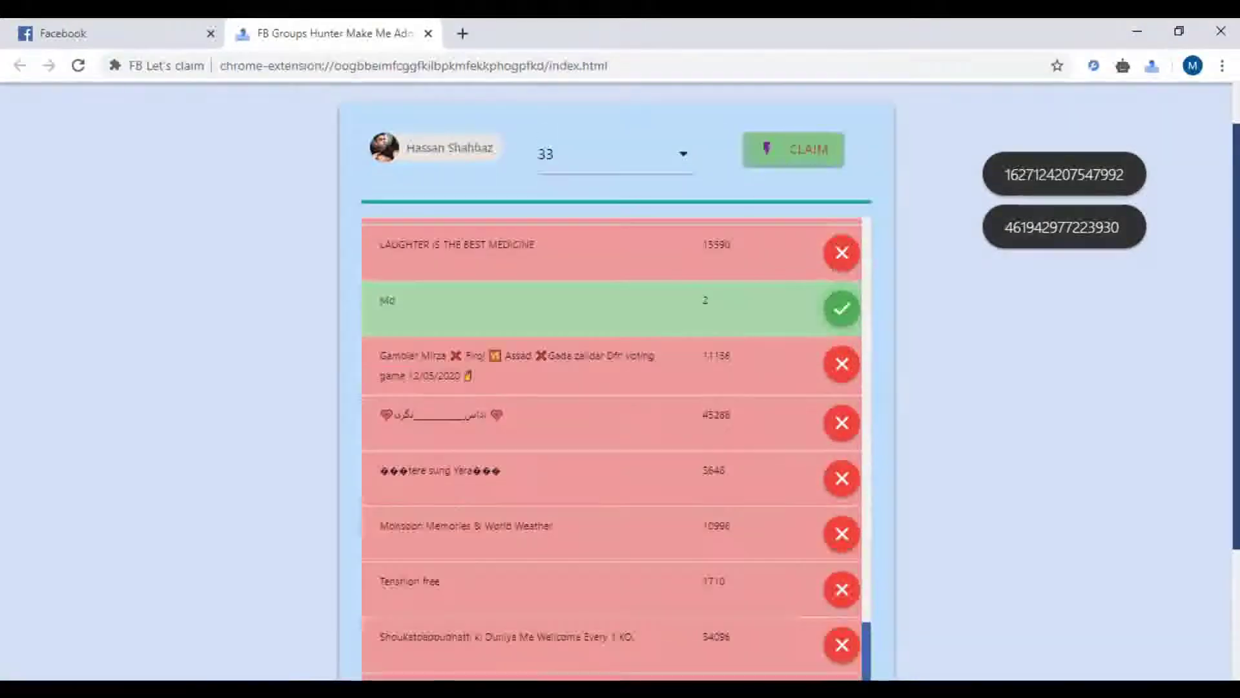
{"action": "scroll", "coordinate": [913, 308], "scroll_direction": "down", "scroll_amount": 5}
{"action": "scroll", "coordinate": [747, 369], "scroll_direction": "up", "scroll_amount": 5}
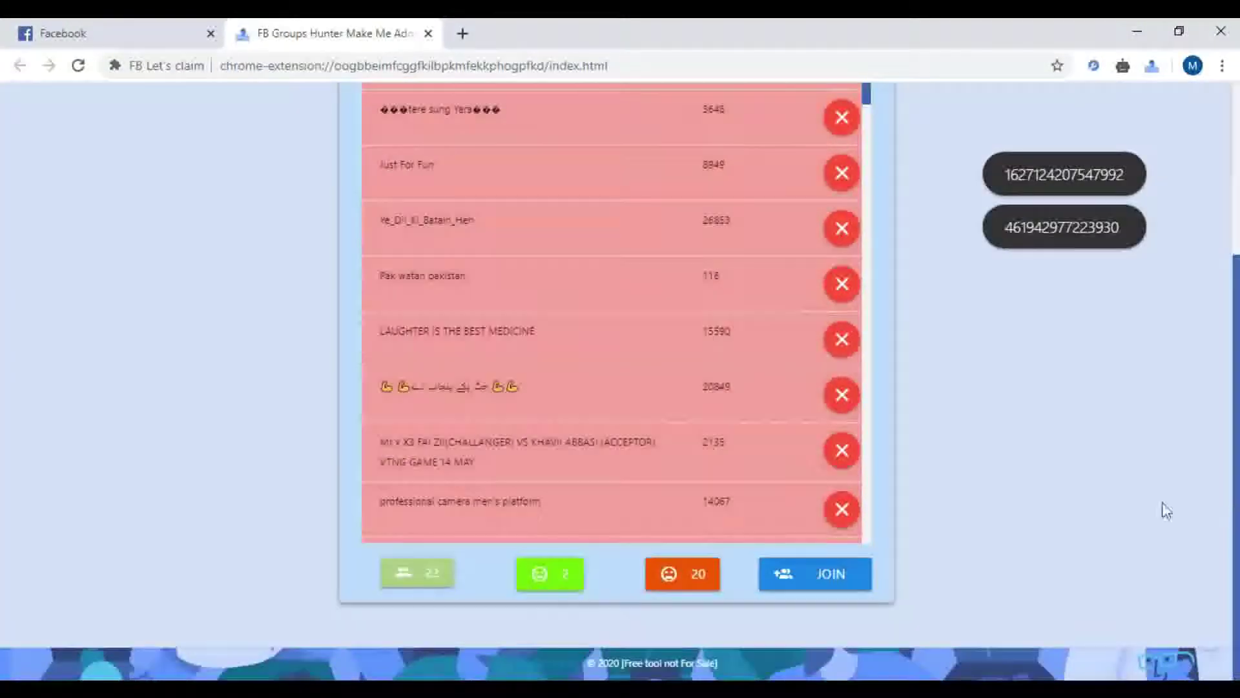
- Switch to a guest window and reach chrome://extensions, correcting a mistyped address
{"action": "left_click", "coordinate": [1193, 65]}
{"action": "scroll", "coordinate": [1066, 484], "scroll_direction": "down", "scroll_amount": 5}
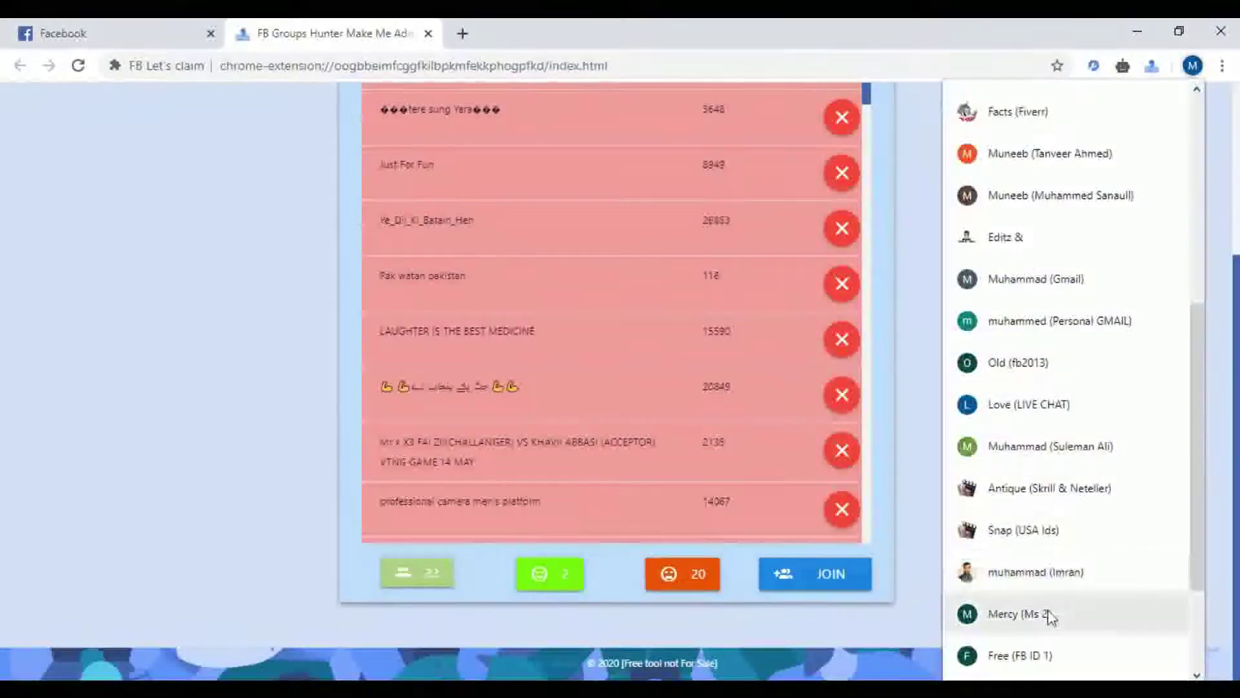
{"action": "left_click", "coordinate": [1055, 614]}
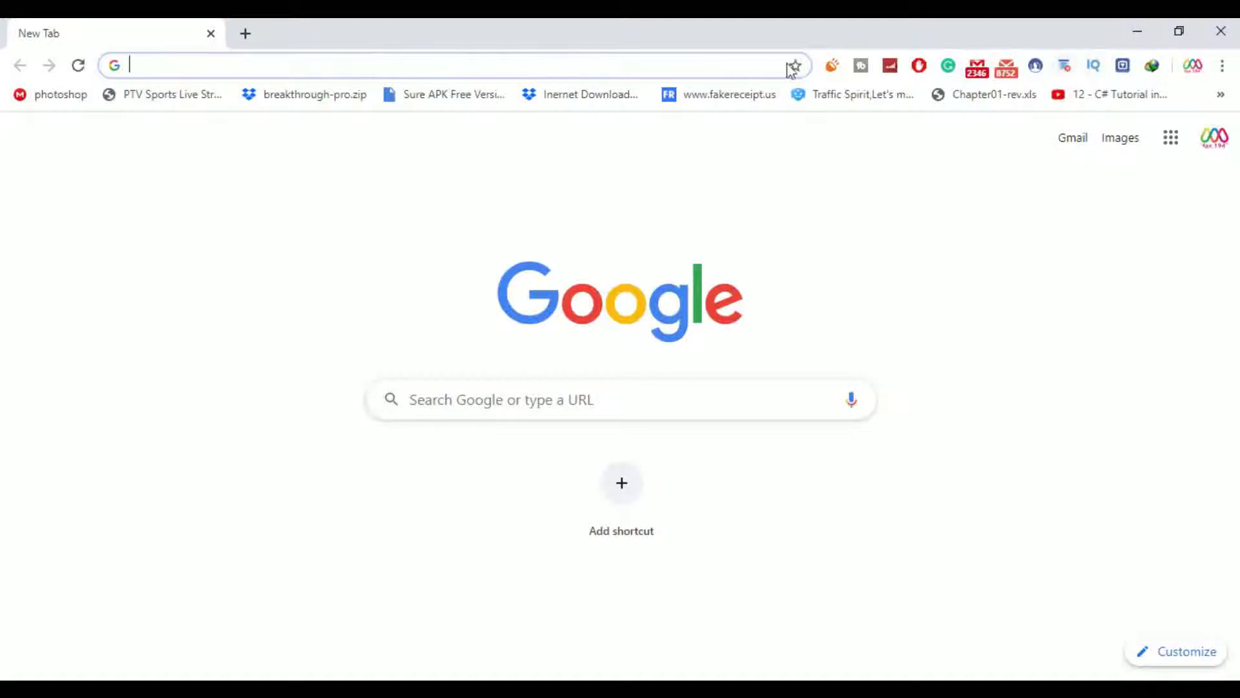
{"action": "type", "text": "chr"}
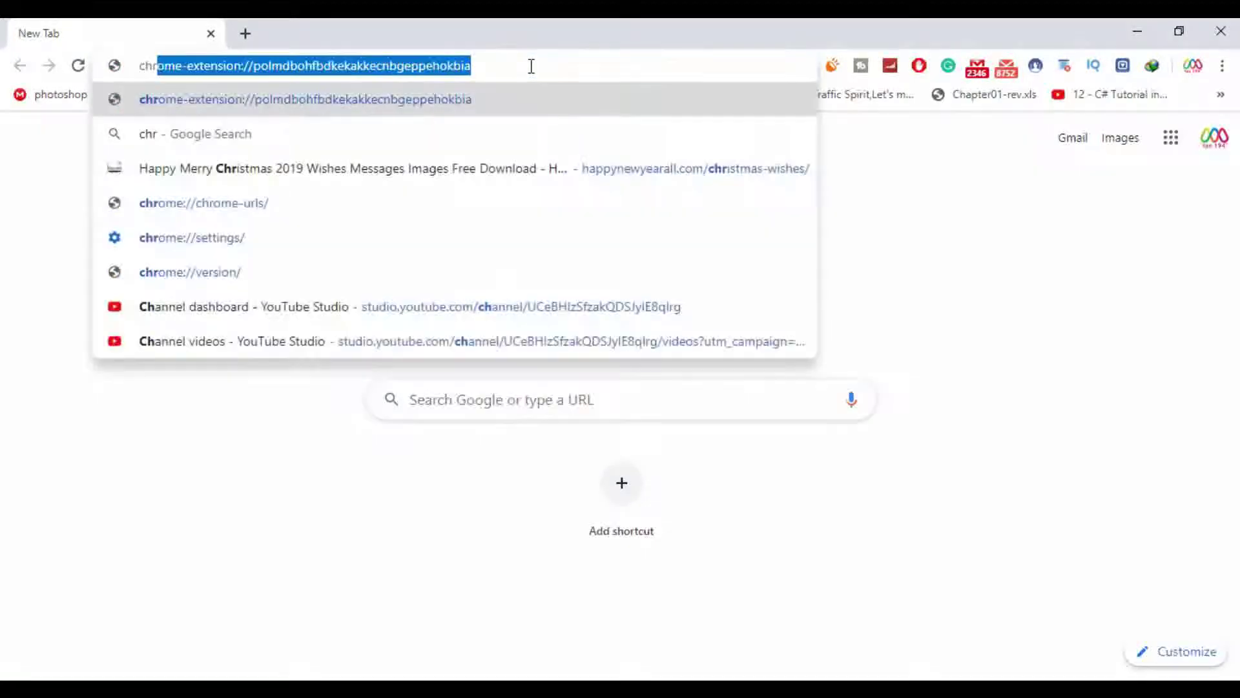
{"action": "type", "text": "ome://"}
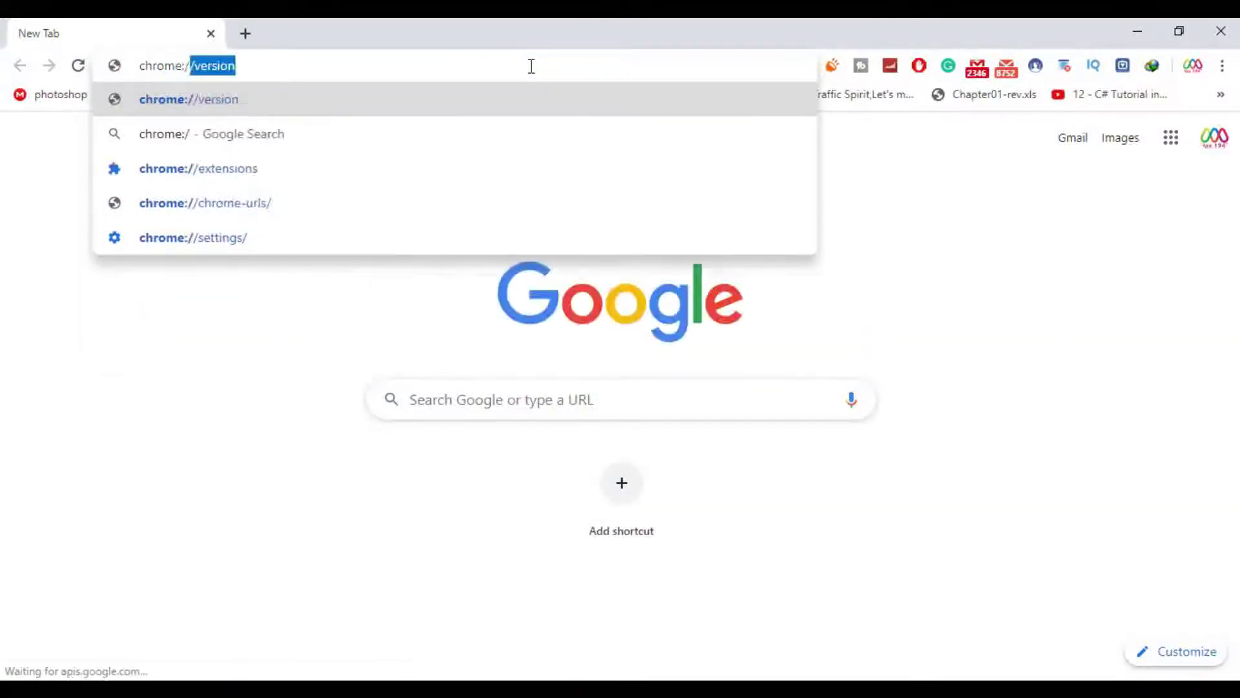
{"action": "key", "text": "Return"}
{"action": "left_click", "coordinate": [418, 65]}
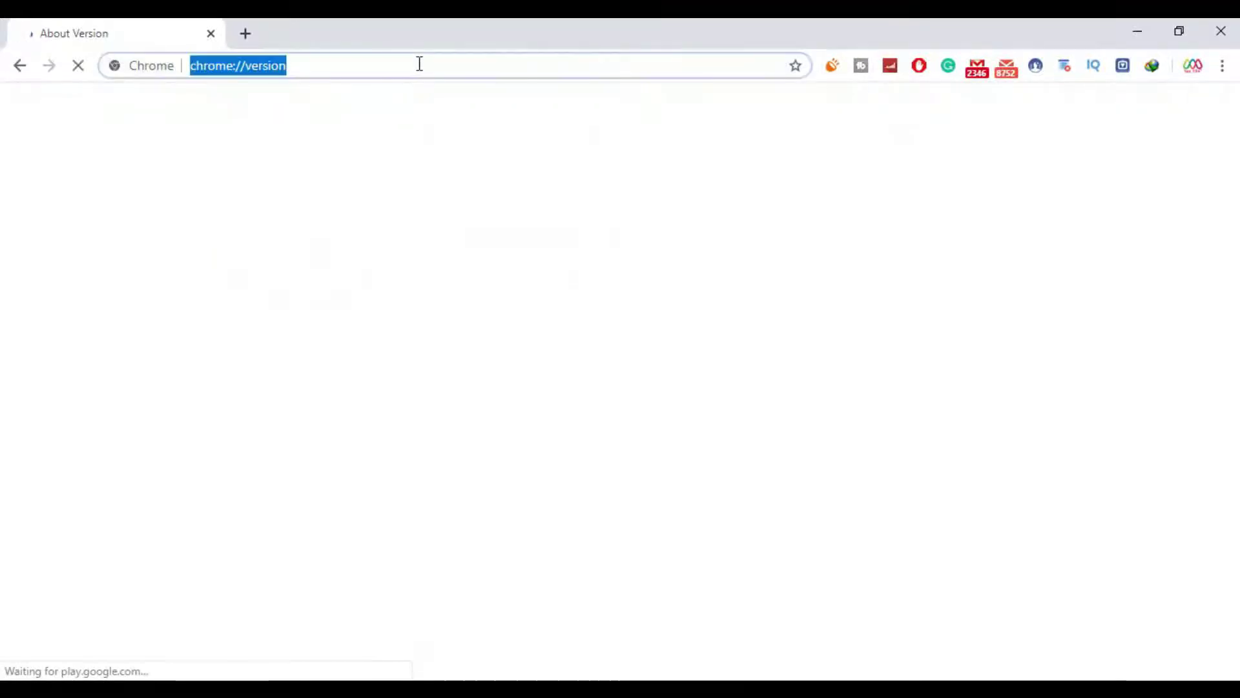
{"action": "type", "text": "chrome://ve"}
{"action": "key", "text": "BackSpace"}
{"action": "key", "text": "BackSpace"}
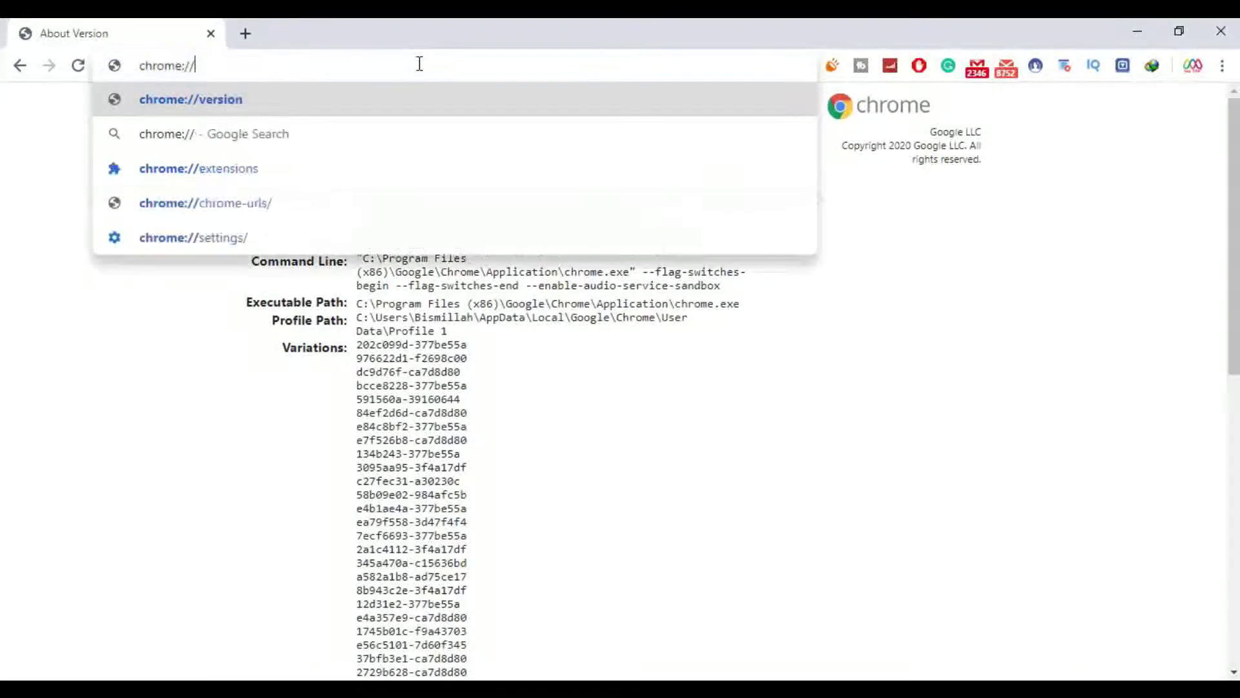
{"action": "type", "text": "e"}
{"action": "key", "text": "Return"}
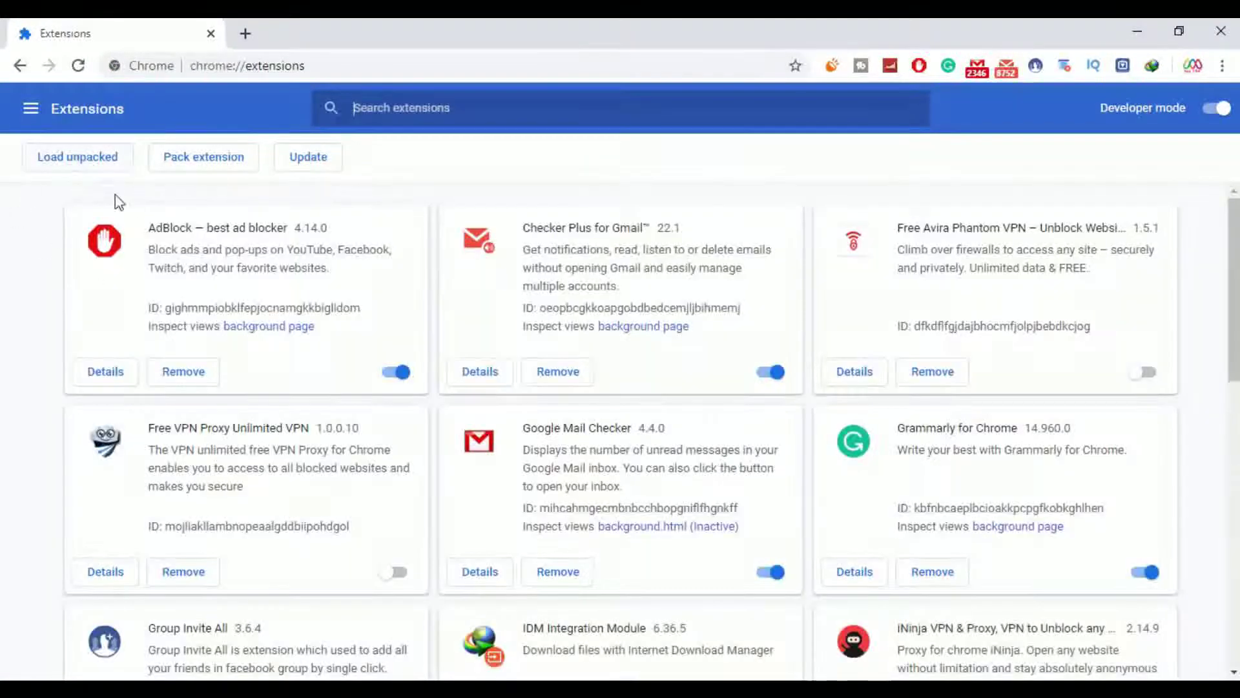
- Load the Let's claim 2020 folder from Downloads as an unpacked extension
{"action": "left_click", "coordinate": [78, 157]}
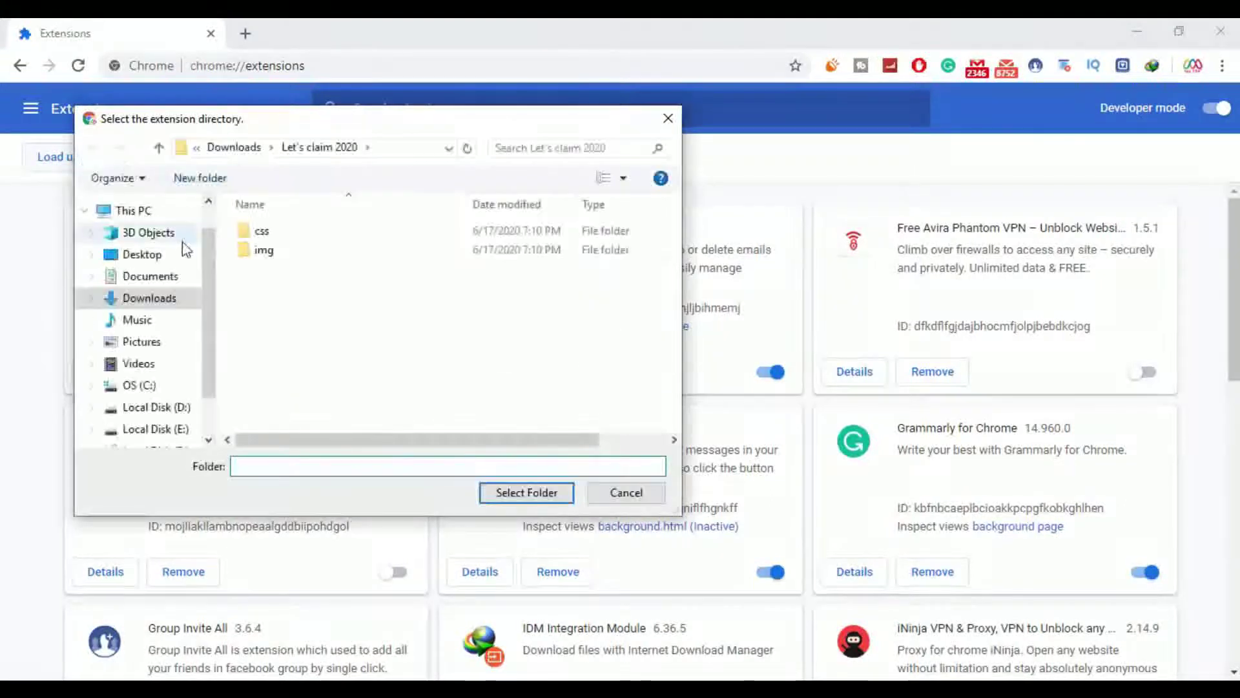
{"action": "left_click", "coordinate": [158, 148]}
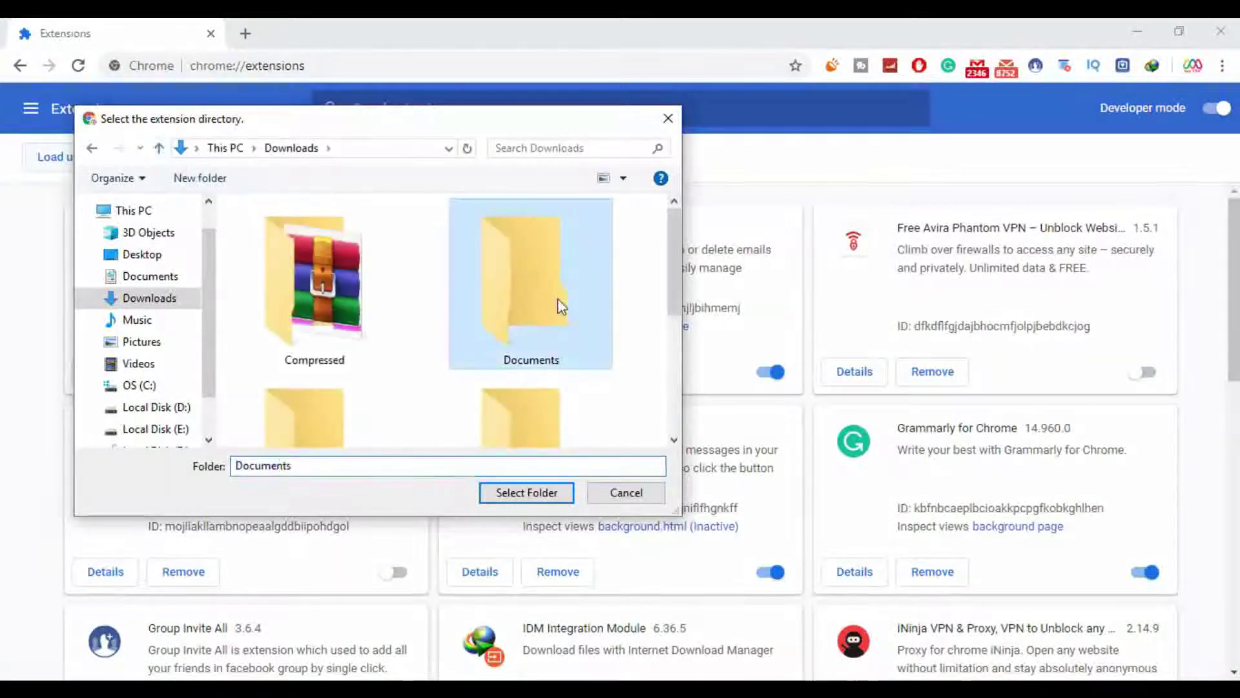
{"action": "scroll", "coordinate": [558, 298], "scroll_direction": "down", "scroll_amount": 3}
{"action": "left_click", "coordinate": [557, 298]}
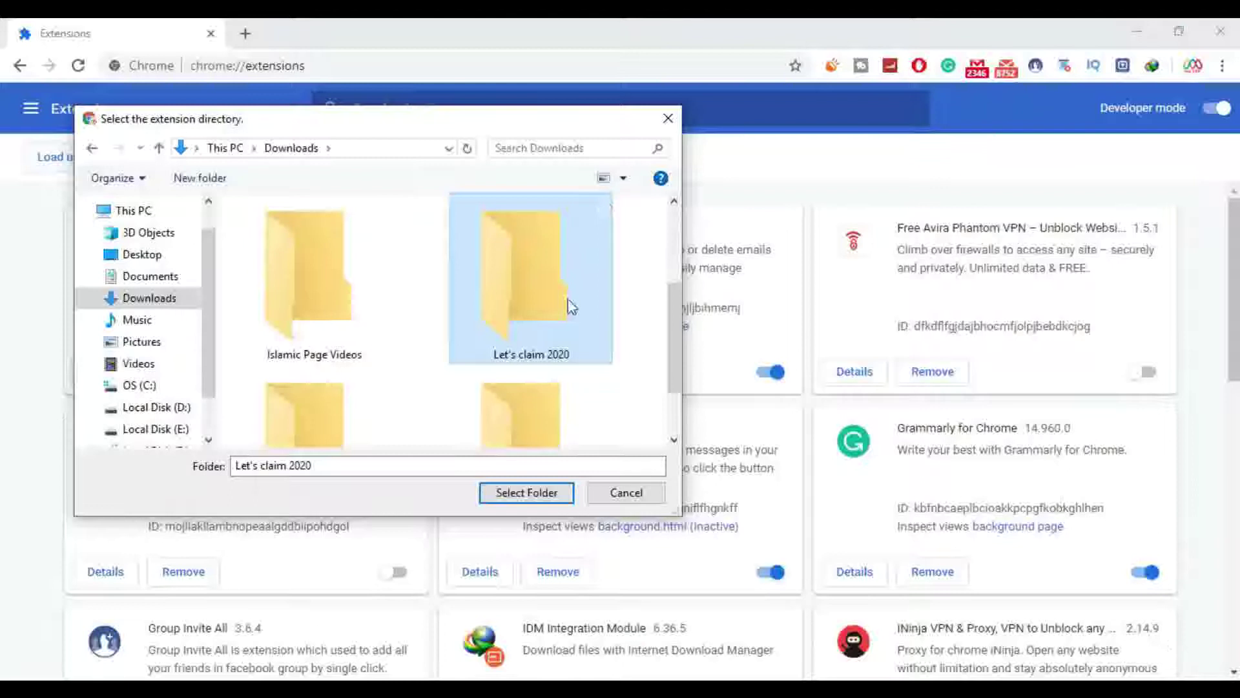
{"action": "double_click", "coordinate": [569, 305]}
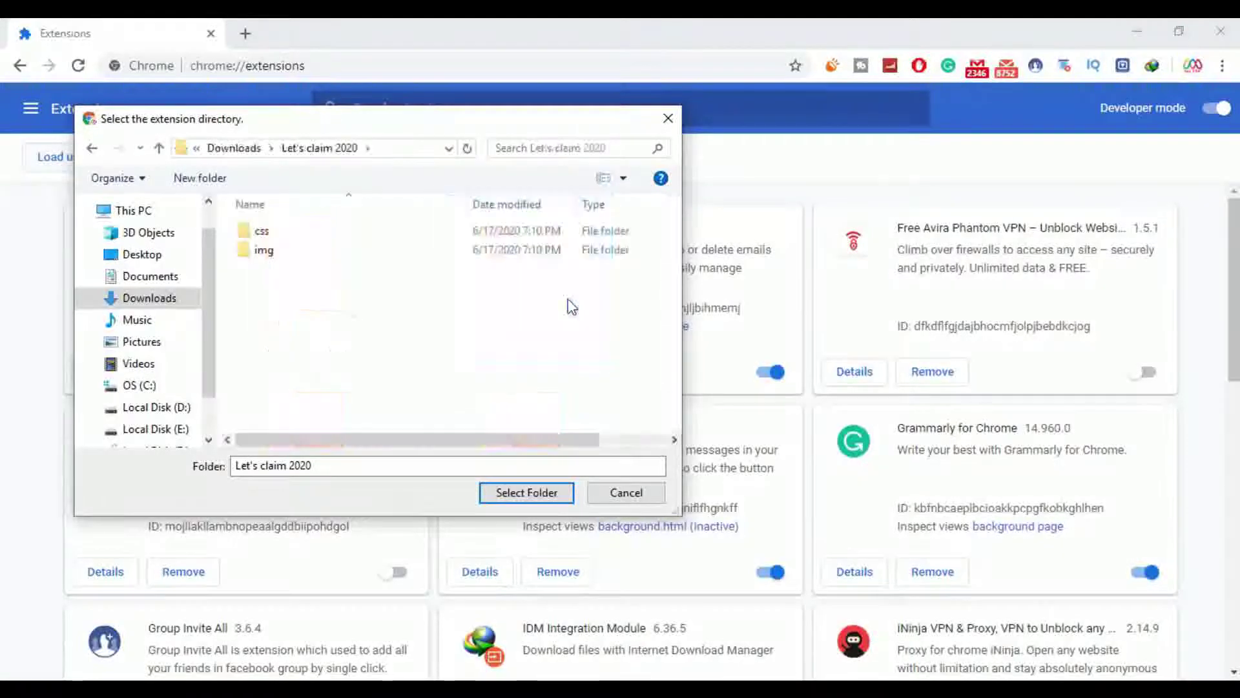
{"action": "left_click", "coordinate": [158, 147]}
{"action": "scroll", "coordinate": [532, 382], "scroll_direction": "down", "scroll_amount": 3}
{"action": "left_click", "coordinate": [531, 378]}
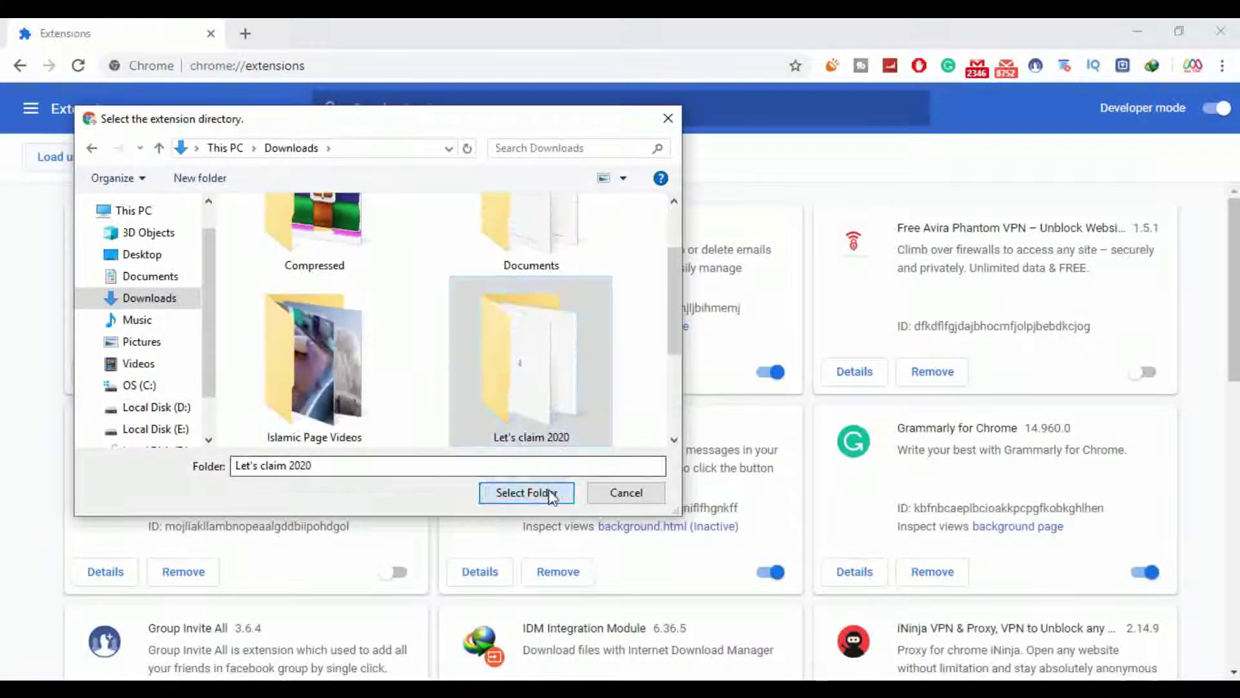
{"action": "left_click", "coordinate": [526, 492]}
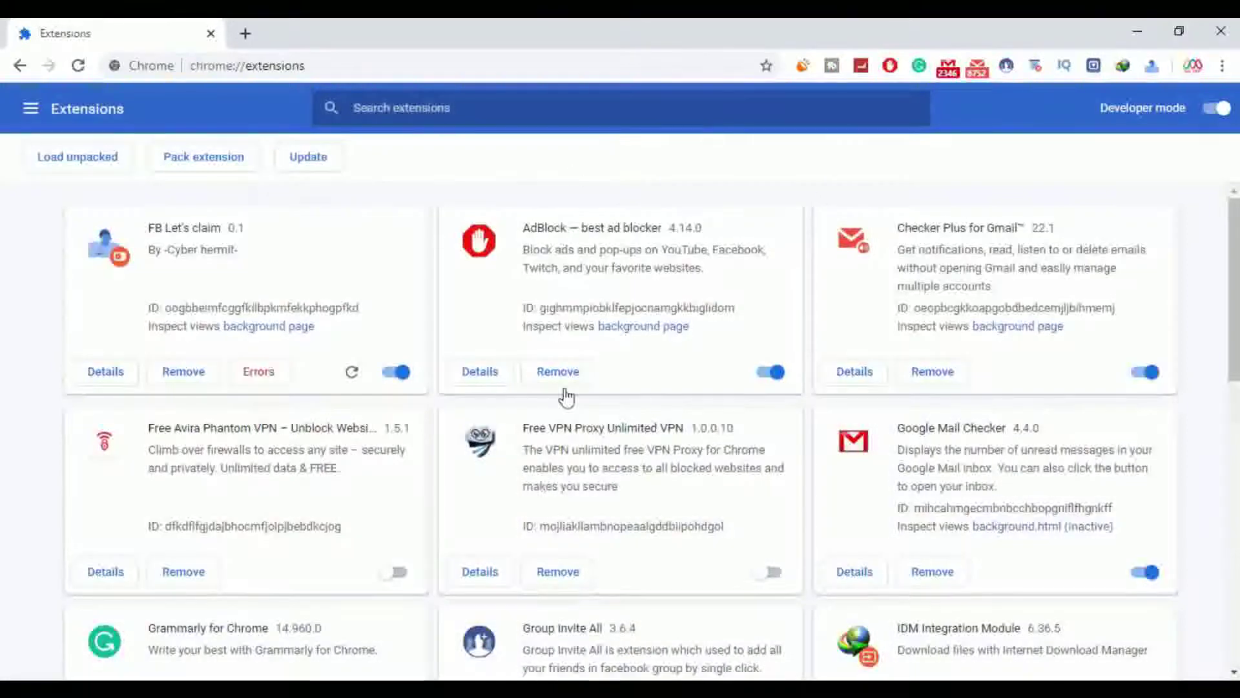
- Open and reload FB Let's claim, set 33 threads, and start claiming the 462 groups
{"action": "left_click", "coordinate": [1155, 65]}
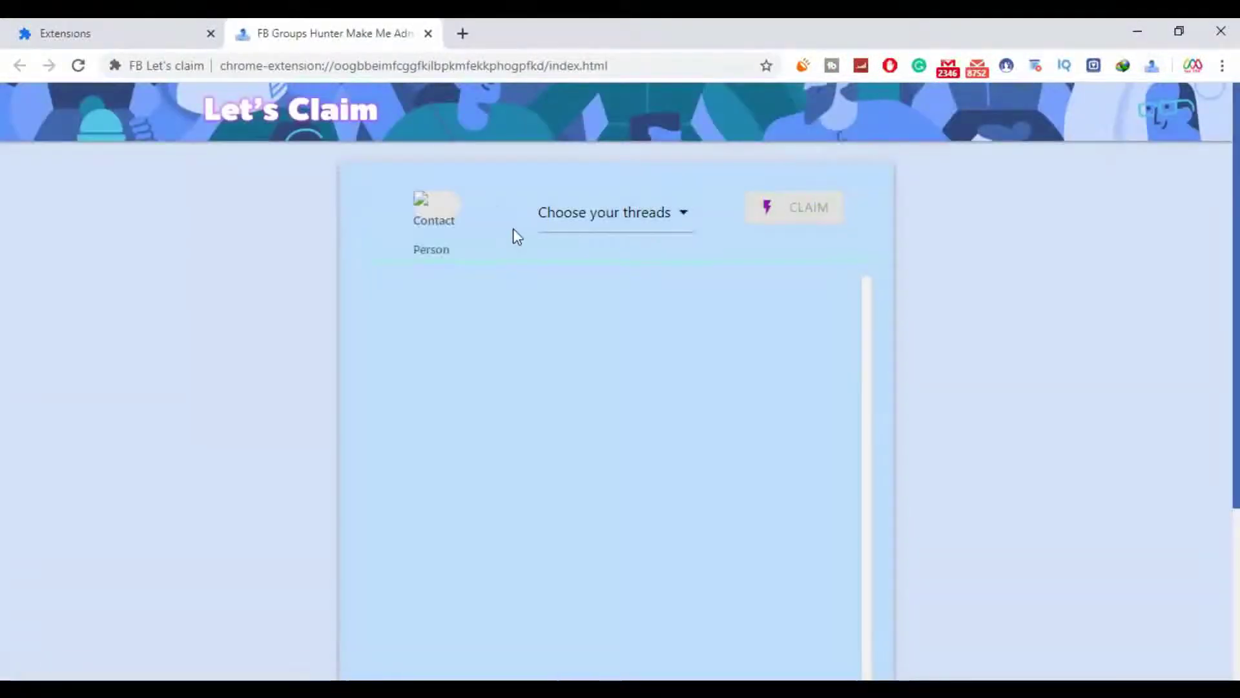
{"action": "key", "text": "F5"}
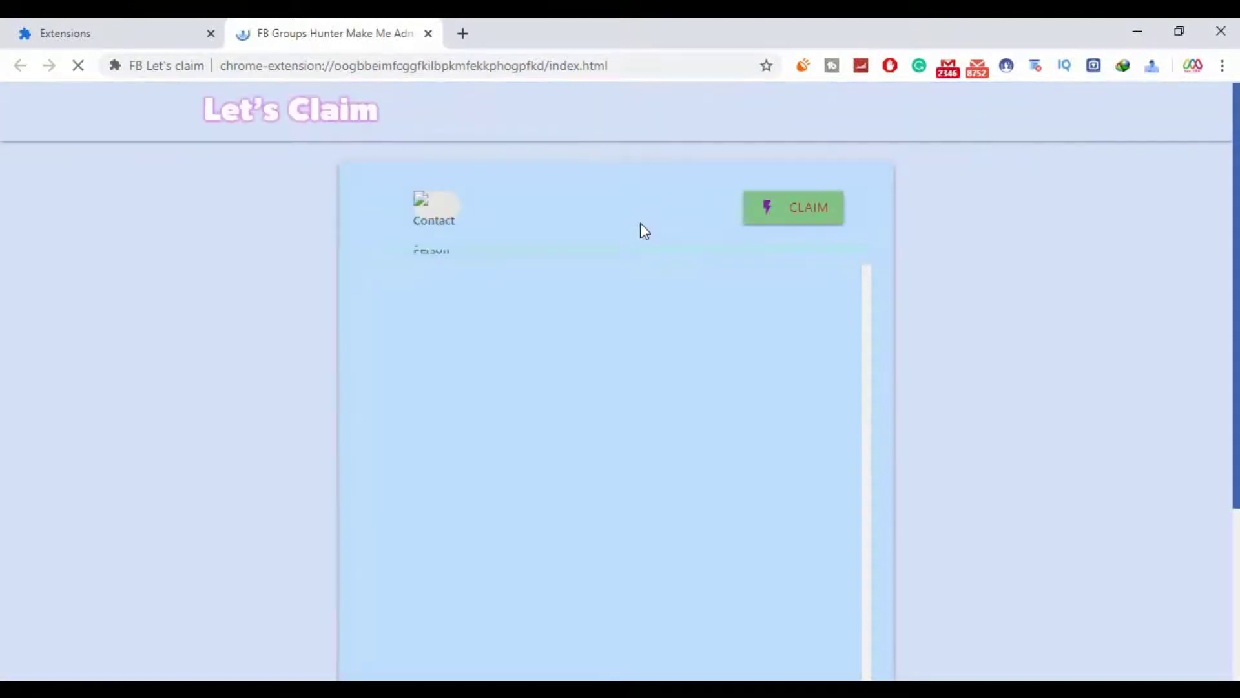
{"action": "left_click", "coordinate": [641, 223]}
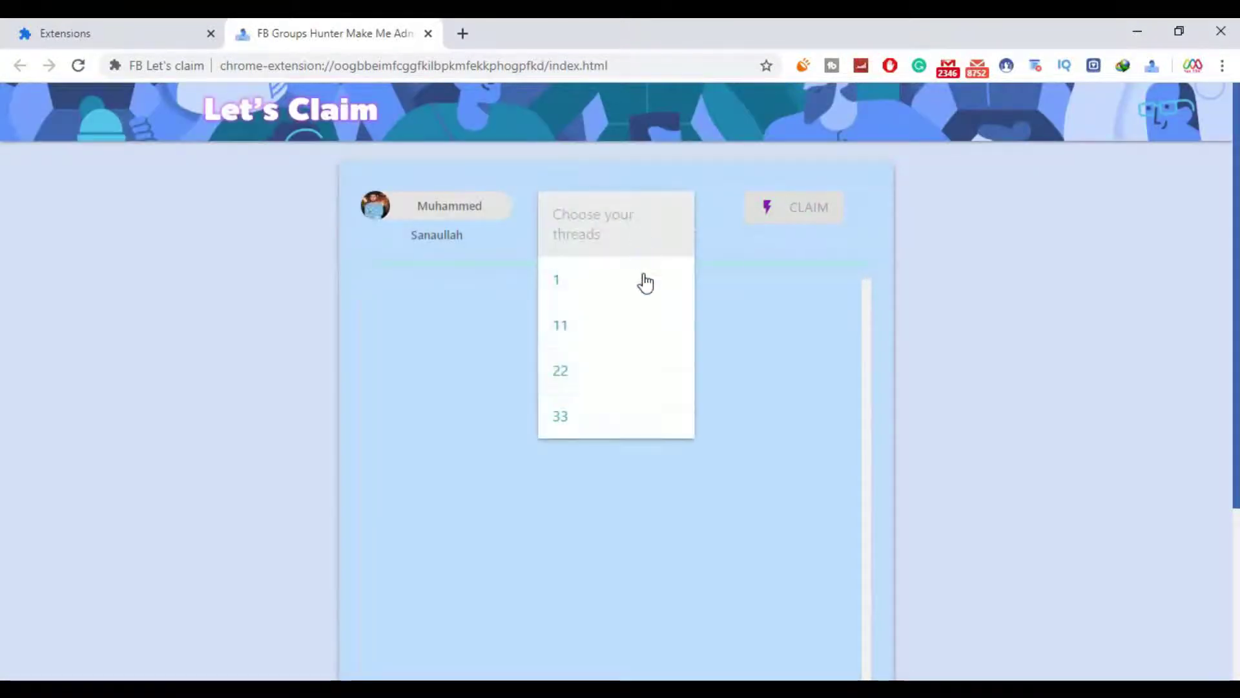
{"action": "left_click", "coordinate": [609, 419]}
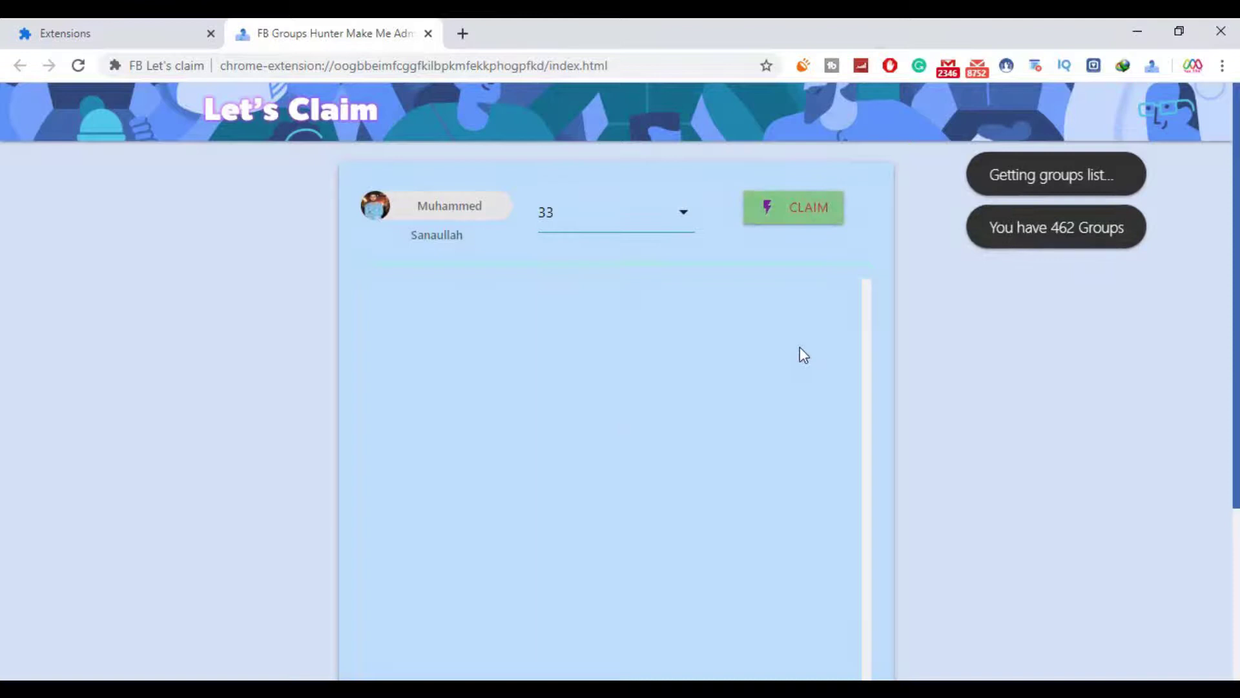
{"action": "triple_click", "coordinate": [1057, 230]}
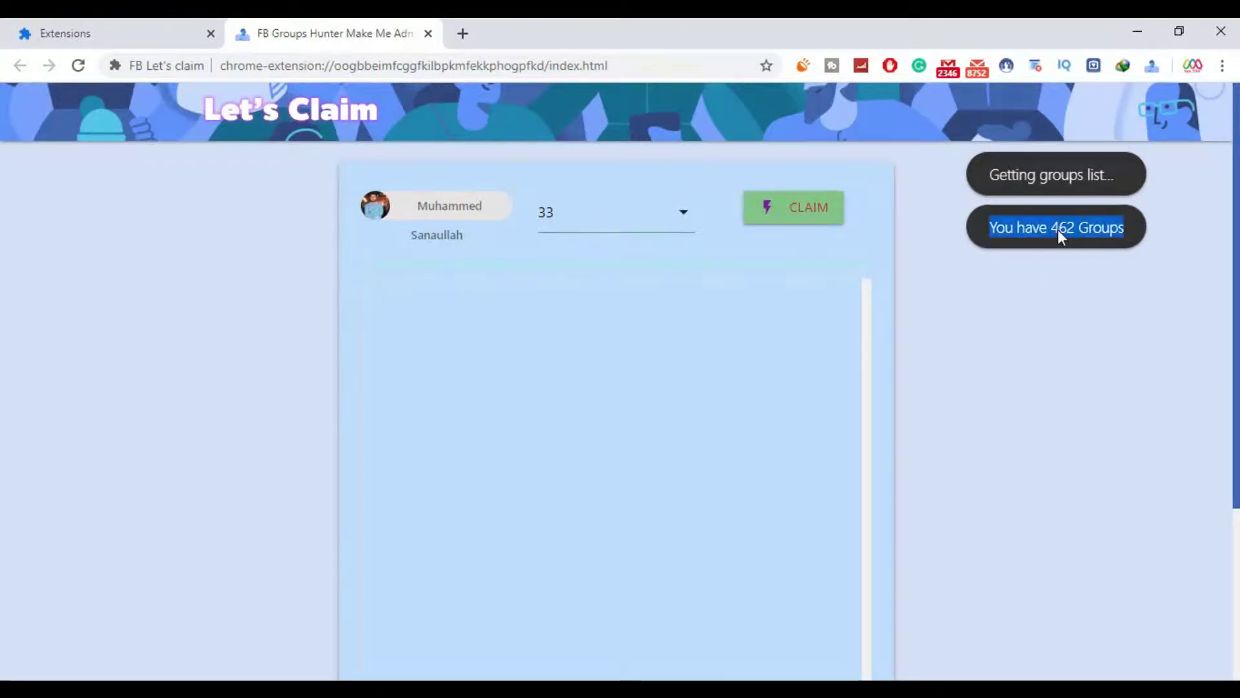
{"action": "left_click", "coordinate": [813, 216]}
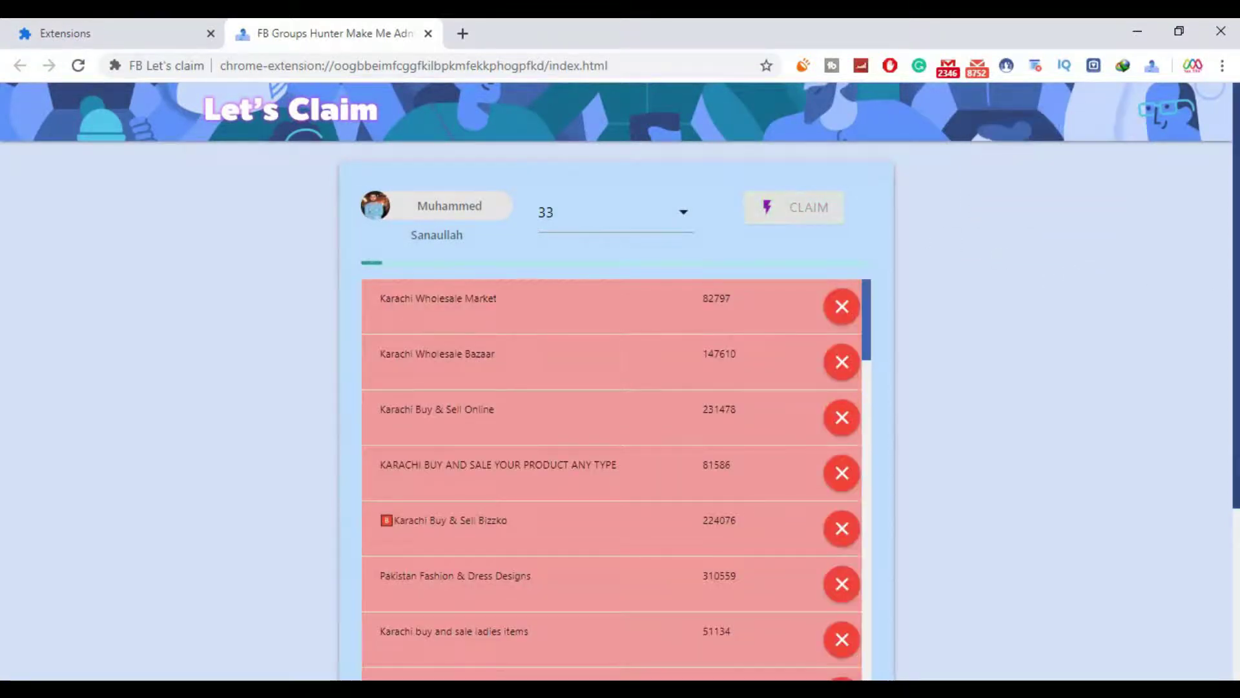
{"action": "scroll", "coordinate": [1232, 419], "scroll_direction": "down", "scroll_amount": 5}
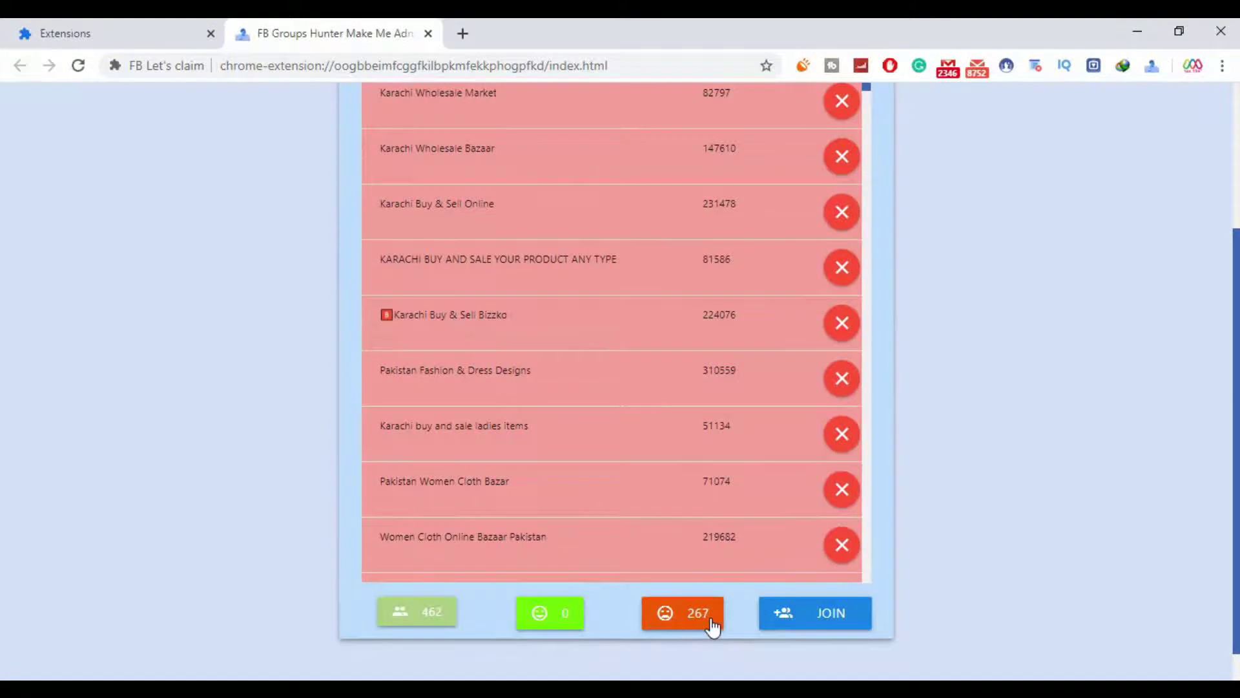
{"action": "scroll", "coordinate": [790, 429], "scroll_direction": "down", "scroll_amount": 10}
{"action": "scroll", "coordinate": [790, 429], "scroll_direction": "down", "scroll_amount": 10}
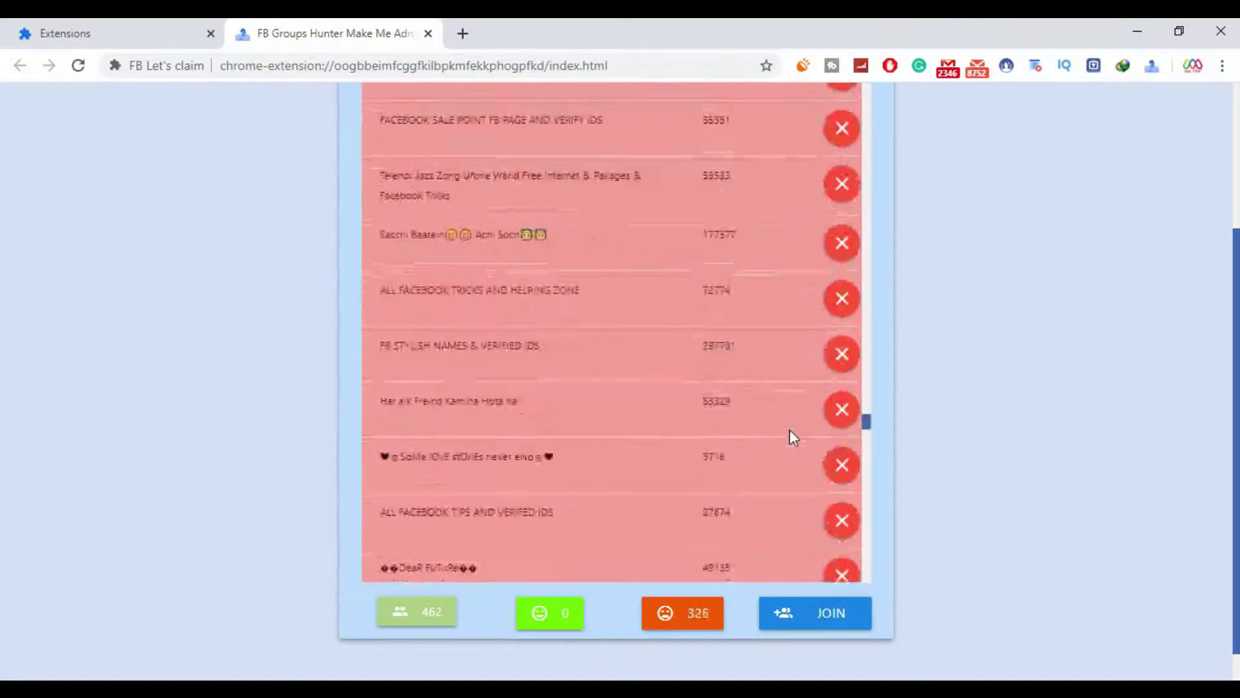
{"action": "scroll", "coordinate": [790, 428], "scroll_direction": "down", "scroll_amount": 10}
{"action": "scroll", "coordinate": [790, 426], "scroll_direction": "down", "scroll_amount": 10}
{"action": "scroll", "coordinate": [790, 430], "scroll_direction": "down", "scroll_amount": 10}
{"action": "scroll", "coordinate": [790, 429], "scroll_direction": "down", "scroll_amount": 10}
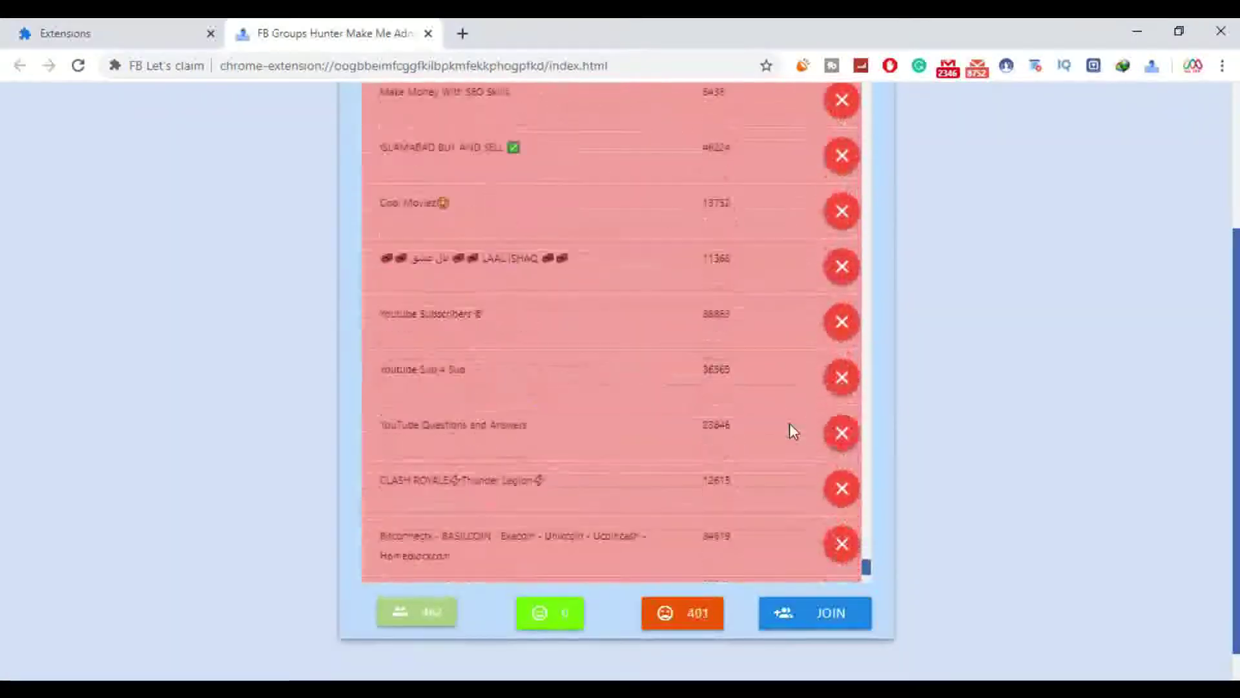
{"action": "scroll", "coordinate": [790, 429], "scroll_direction": "down", "scroll_amount": 10}
{"action": "scroll", "coordinate": [790, 430], "scroll_direction": "down", "scroll_amount": 10}
{"action": "scroll", "coordinate": [790, 423], "scroll_direction": "down", "scroll_amount": 10}
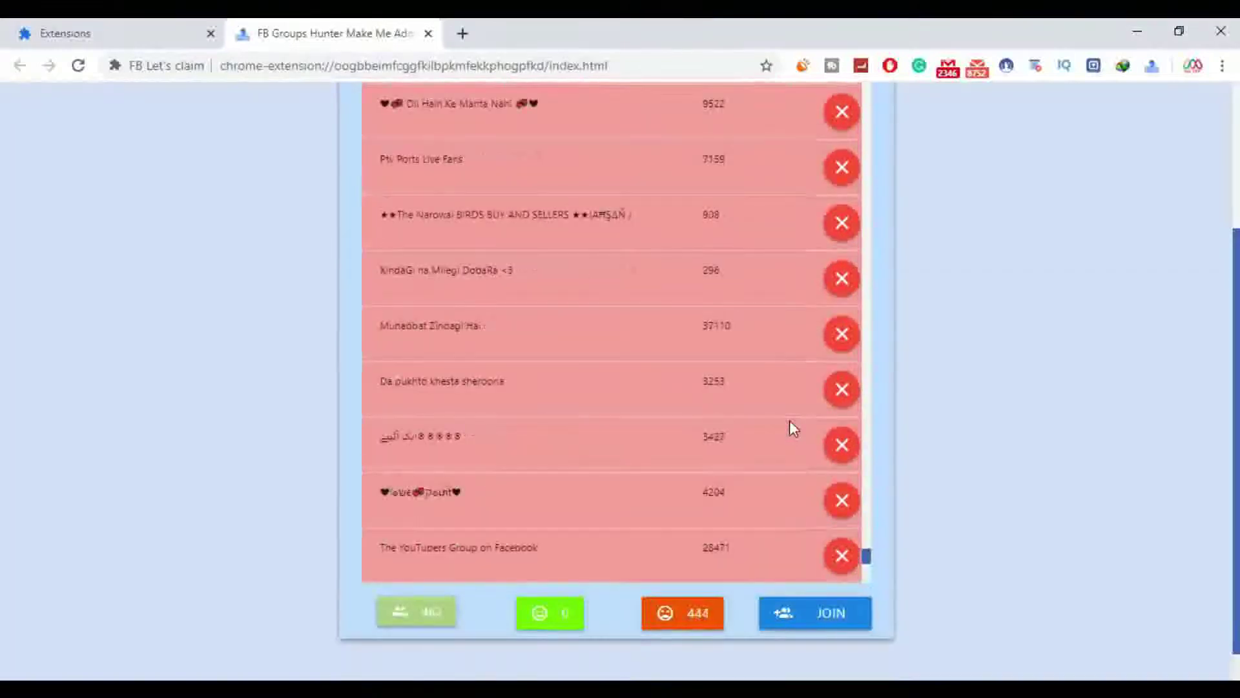
{"action": "scroll", "coordinate": [789, 419], "scroll_direction": "down", "scroll_amount": 10}
{"action": "scroll", "coordinate": [789, 420], "scroll_direction": "down", "scroll_amount": 10}
{"action": "scroll", "coordinate": [790, 420], "scroll_direction": "down", "scroll_amount": 5}
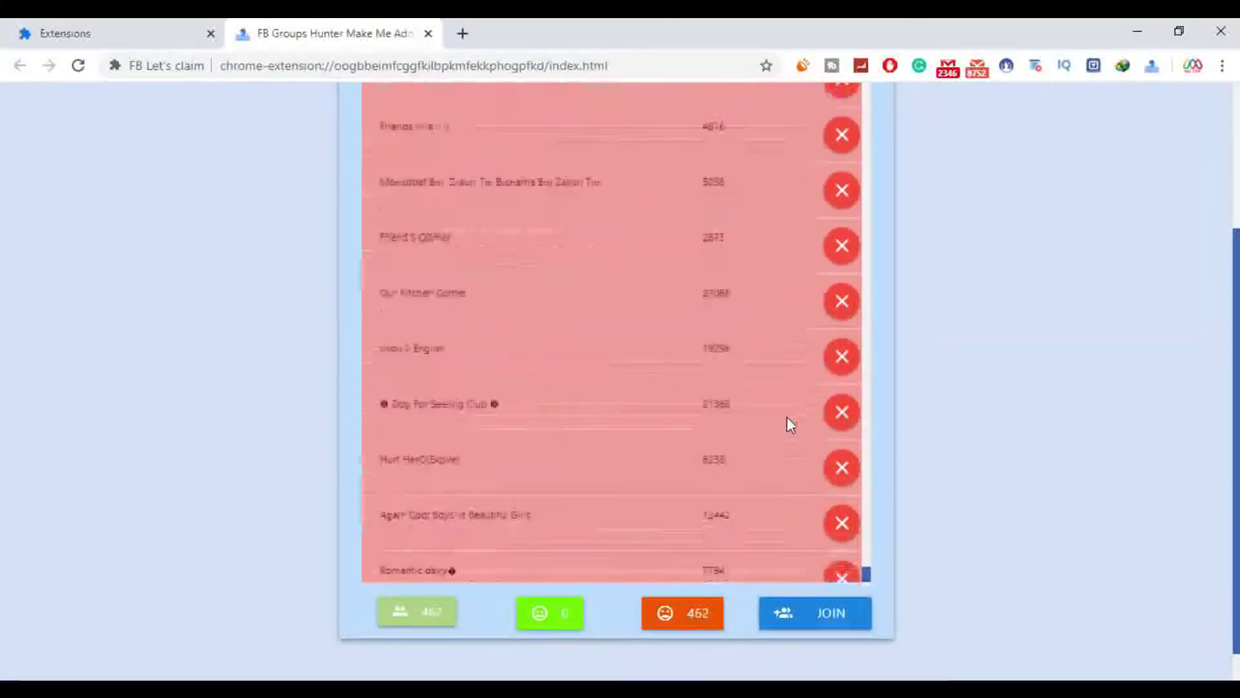
{"action": "scroll", "coordinate": [787, 416], "scroll_direction": "down", "scroll_amount": 2}
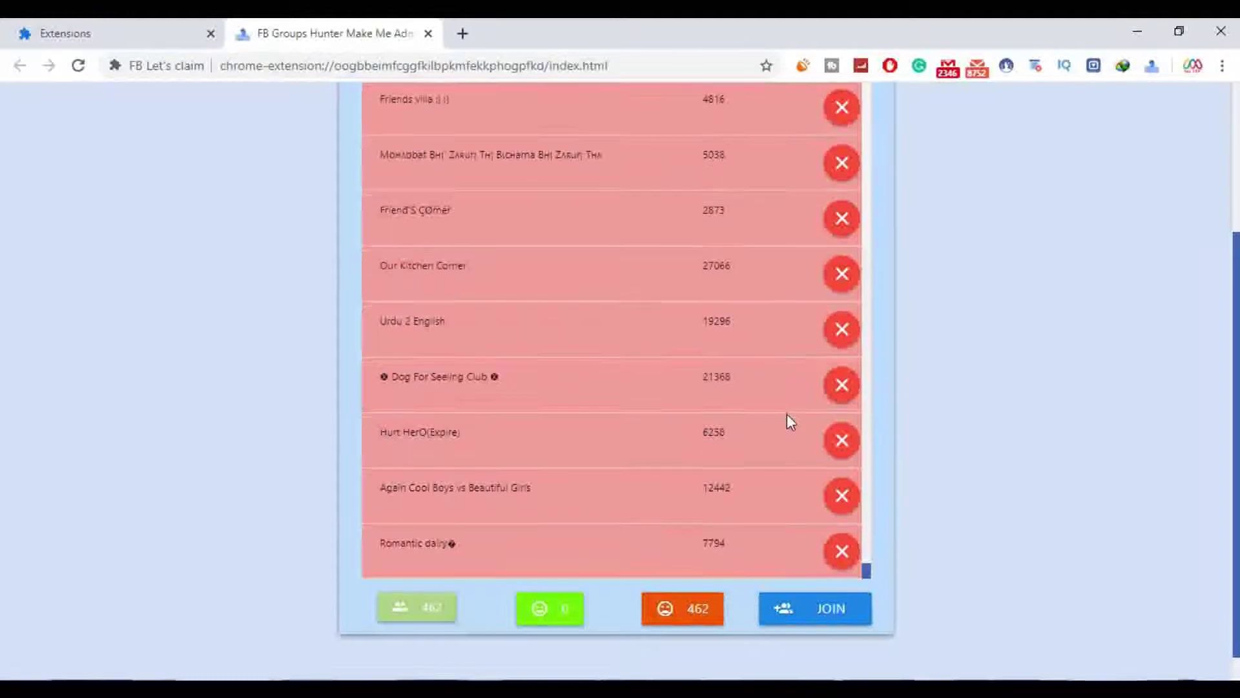
{"action": "scroll", "coordinate": [786, 414], "scroll_direction": "down", "scroll_amount": 3}
{"action": "scroll", "coordinate": [1105, 428], "scroll_direction": "up", "scroll_amount": 5}
{"action": "scroll", "coordinate": [1106, 428], "scroll_direction": "up", "scroll_amount": 2}
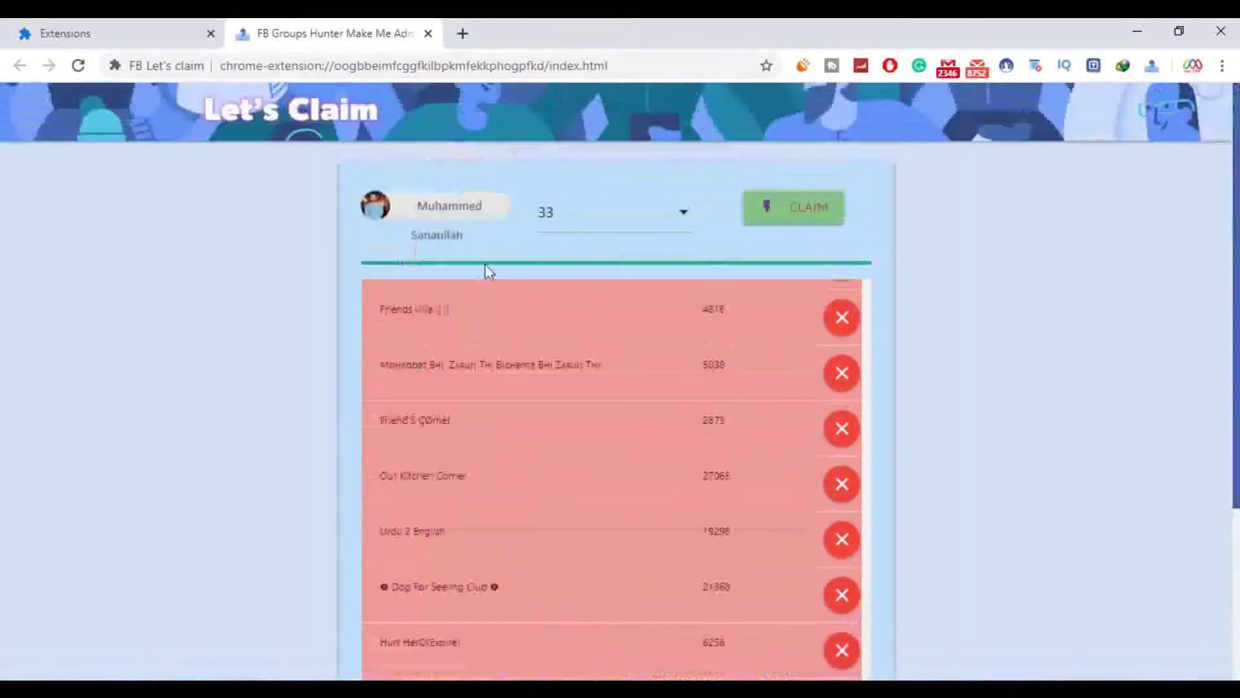